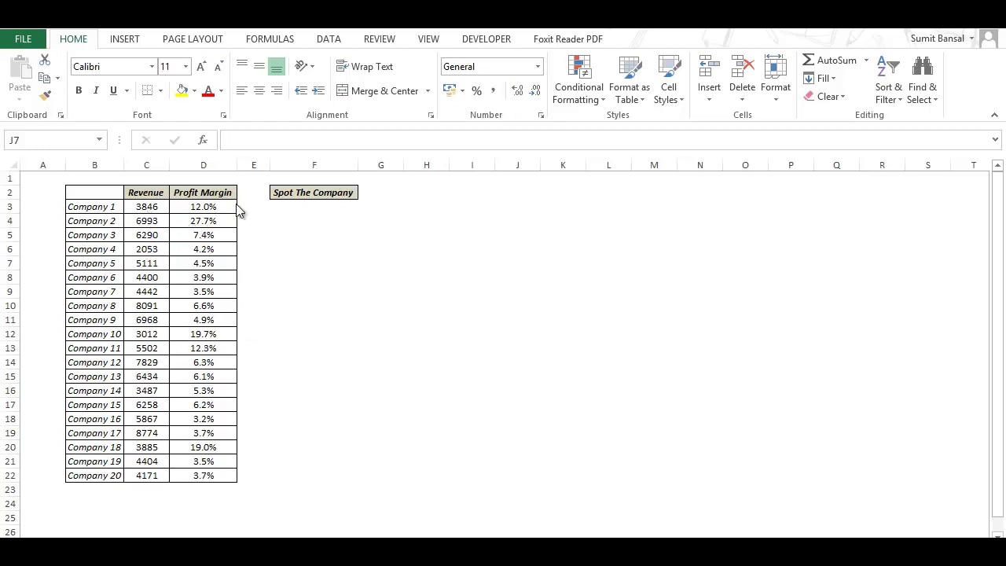
Insert a blank markers-only scatter chart and place it in the empty area beside the company table
{"action": "left_click", "coordinate": [125, 38]}
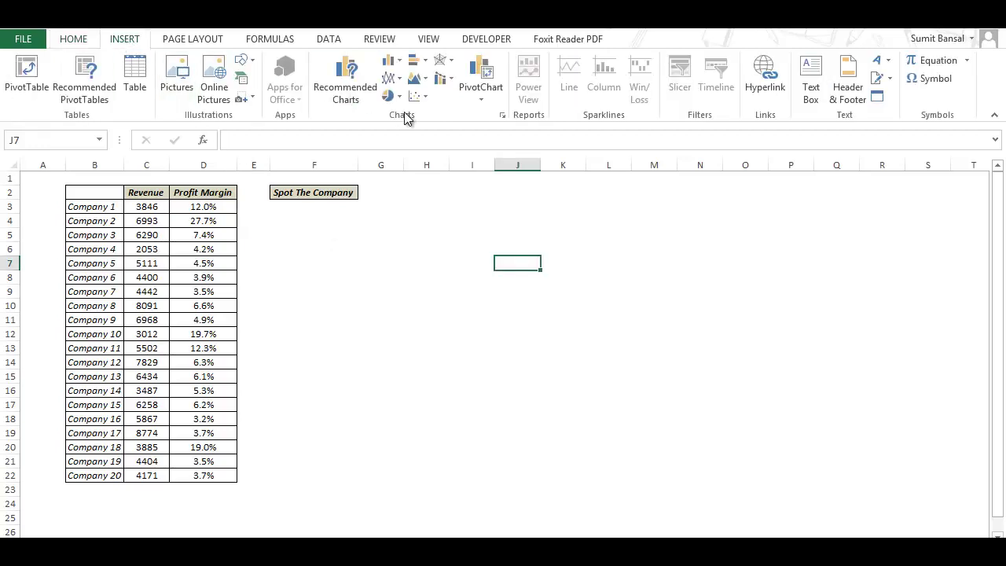
{"action": "left_click", "coordinate": [427, 100]}
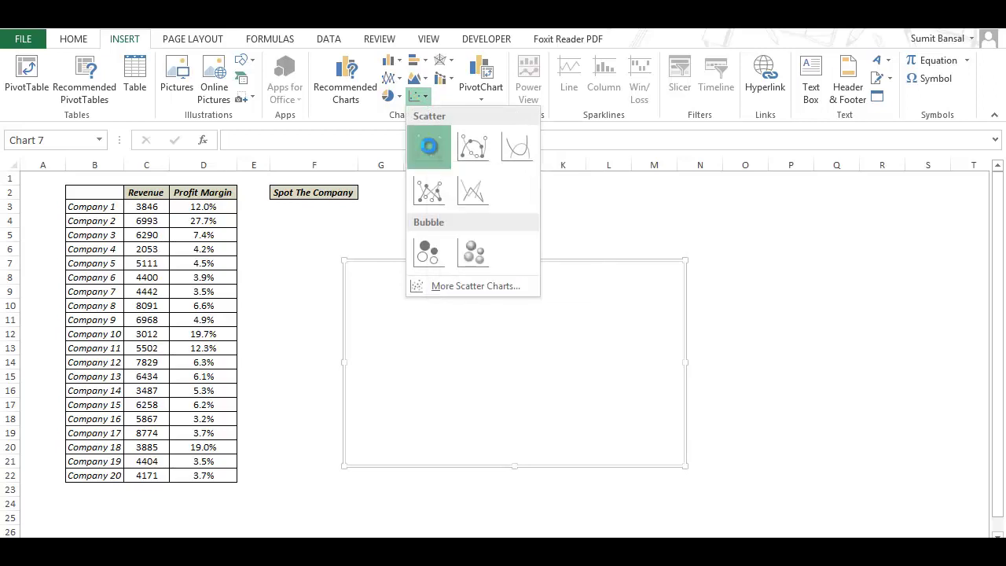
{"action": "left_click", "coordinate": [428, 148]}
{"action": "left_click_drag", "start_coordinate": [477, 259], "coordinate": [483, 236]}
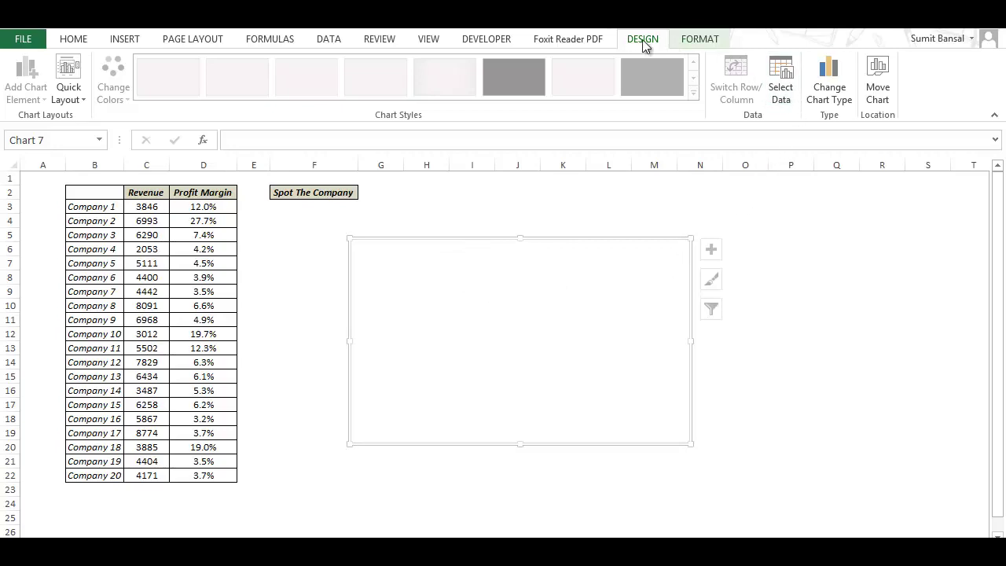
Add a data series named "Rev Vs Profit Margin" to the blank scatter chart
{"action": "left_click", "coordinate": [781, 101]}
{"action": "left_click_drag", "start_coordinate": [583, 180], "coordinate": [536, 193]}
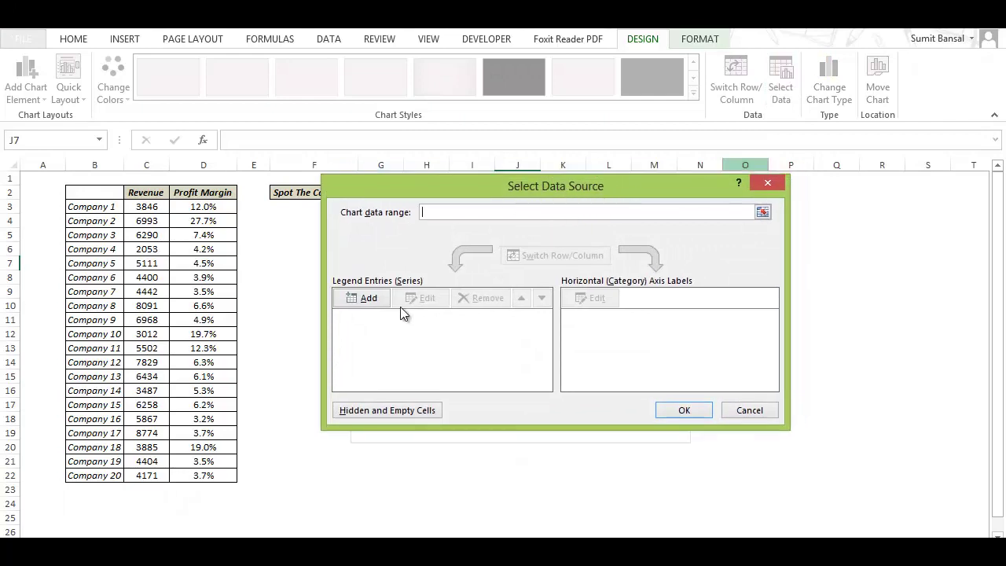
{"action": "left_click", "coordinate": [370, 299]}
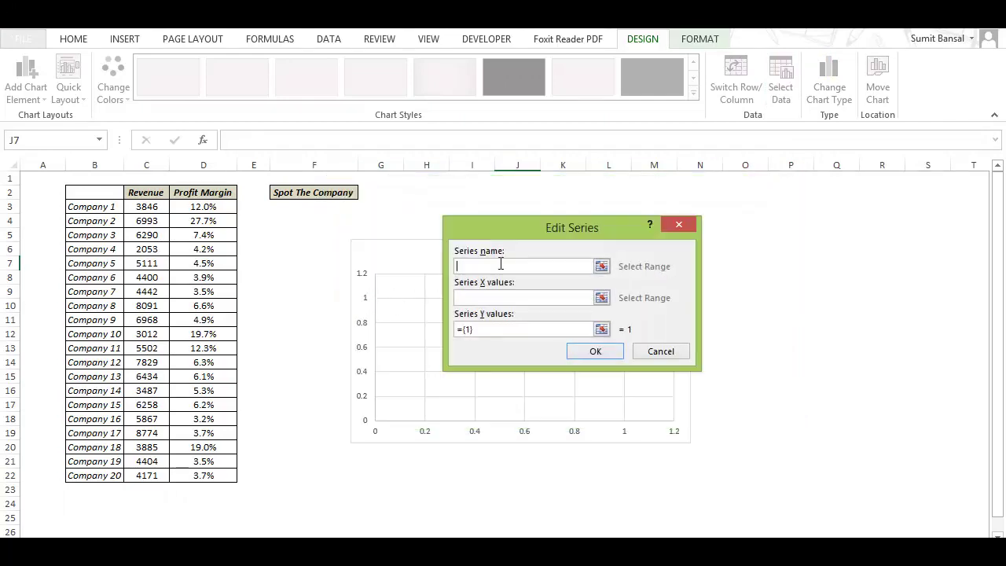
{"action": "left_click_drag", "start_coordinate": [555, 231], "coordinate": [475, 204]}
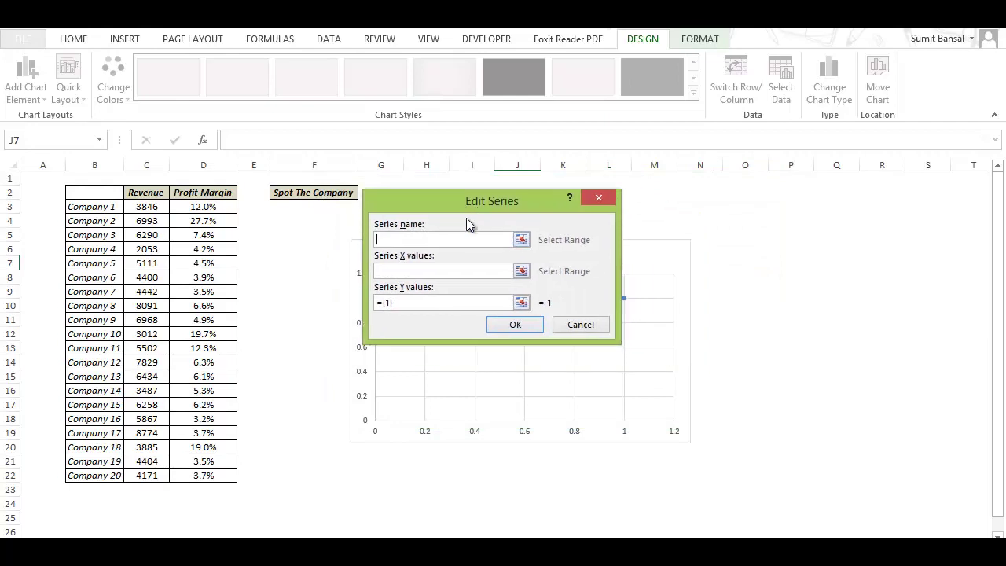
{"action": "type", "text": "Rev Vs Profit Margin"}
Set the series X values to revenue C3:C22 and Y values to profit margin D3:D22, and apply the data source
{"action": "left_click", "coordinate": [521, 271]}
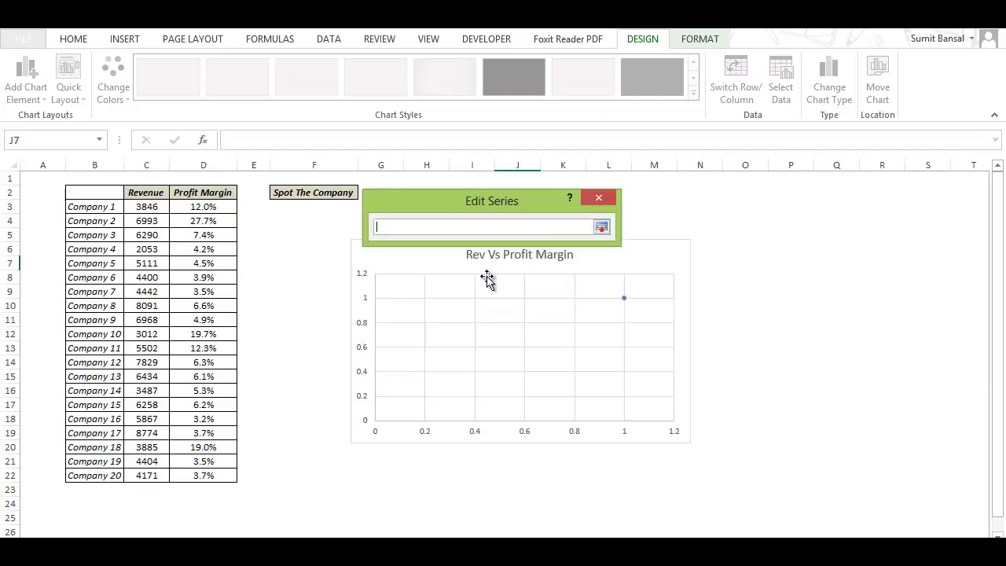
{"action": "left_click", "coordinate": [161, 207]}
{"action": "left_click_drag", "start_coordinate": [161, 206], "coordinate": [153, 479]}
{"action": "left_click", "coordinate": [602, 229]}
{"action": "left_click", "coordinate": [524, 301]}
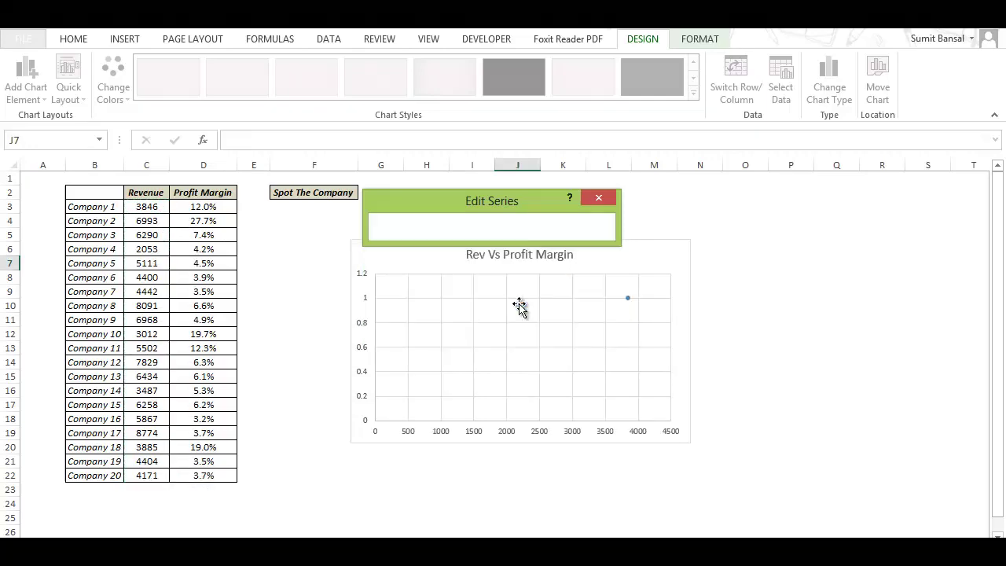
{"action": "left_click_drag", "start_coordinate": [198, 208], "coordinate": [202, 474]}
{"action": "left_click", "coordinate": [601, 227]}
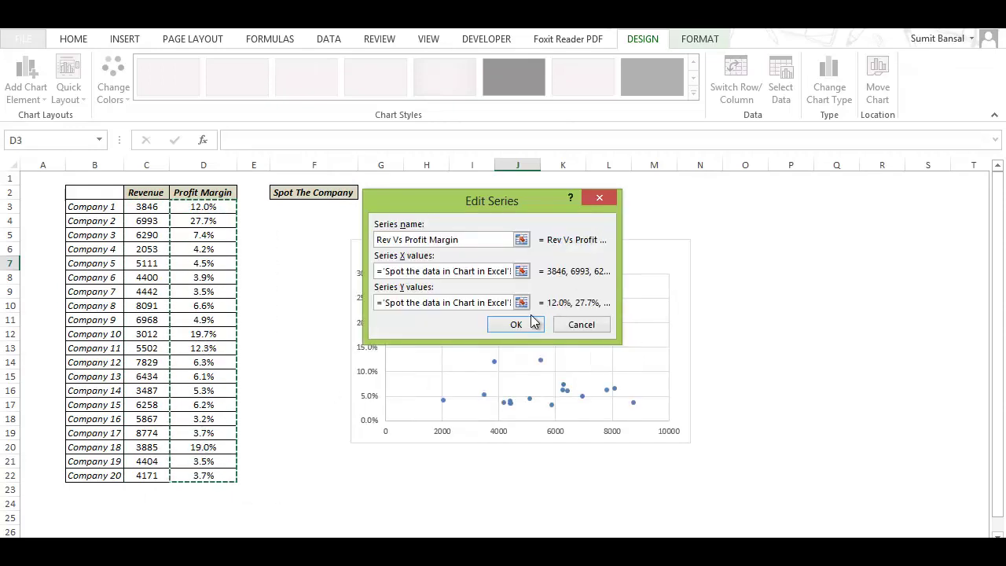
{"action": "left_click", "coordinate": [517, 325]}
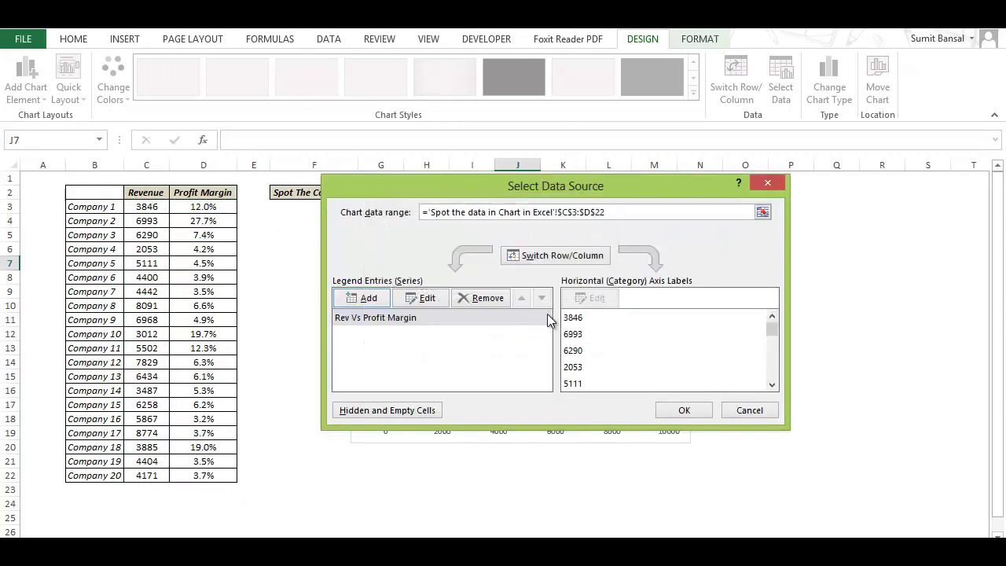
{"action": "left_click", "coordinate": [672, 408]}
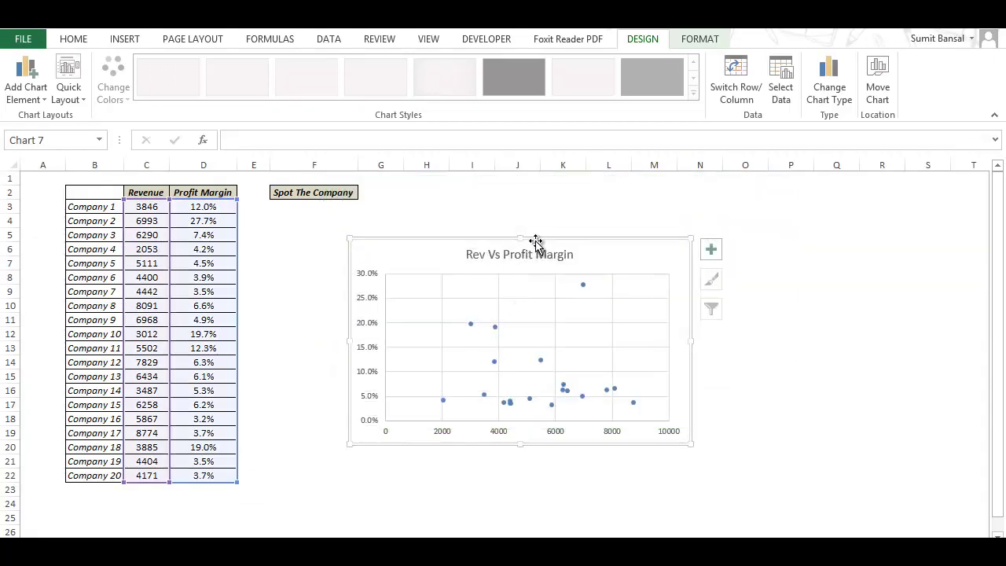
Remove the scatter chart's gridlines and title, and move the chart to about columns I to P starting at row 3
{"action": "left_click_drag", "start_coordinate": [540, 238], "coordinate": [542, 204]}
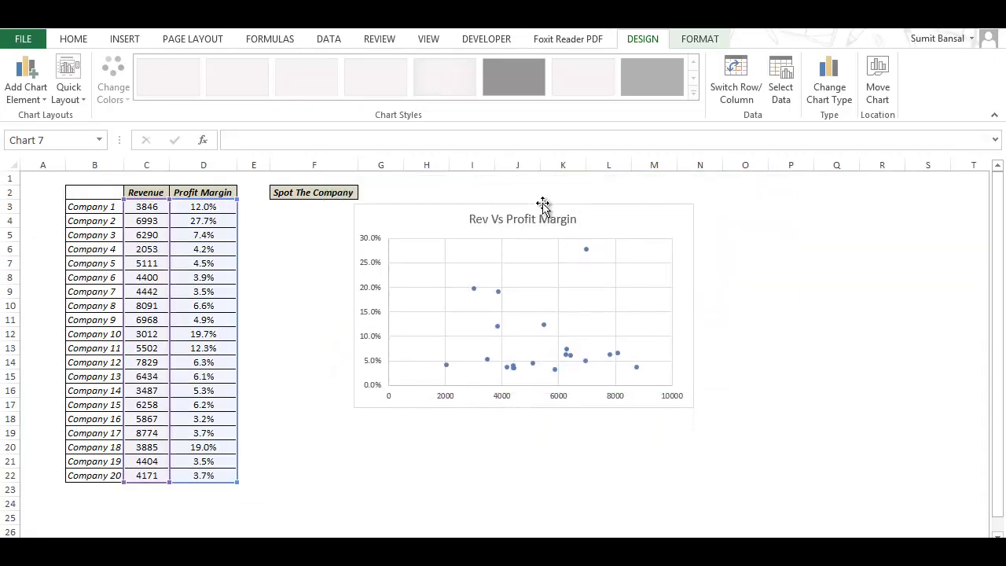
{"action": "left_click", "coordinate": [512, 263]}
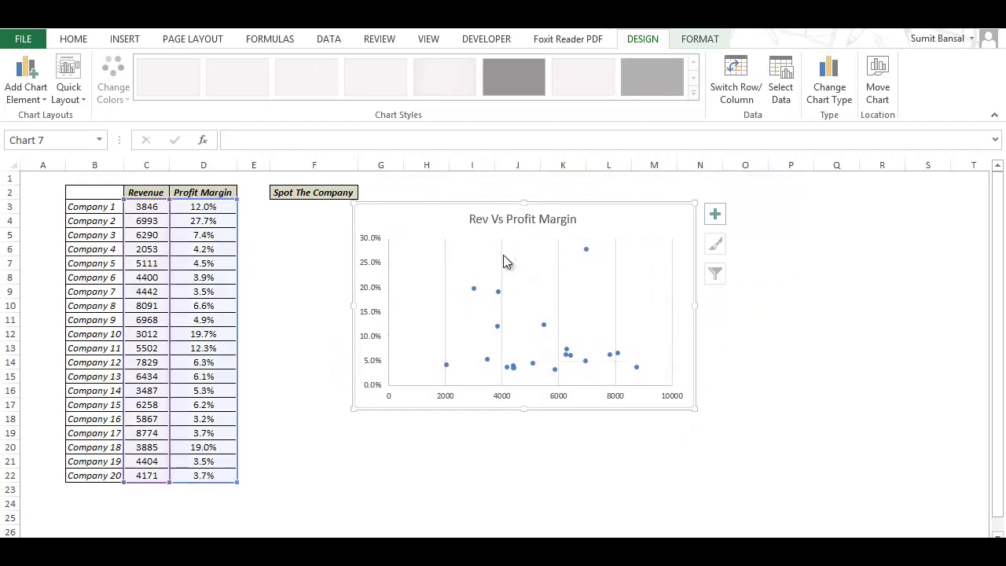
{"action": "key", "text": "Delete"}
{"action": "left_click", "coordinate": [506, 220]}
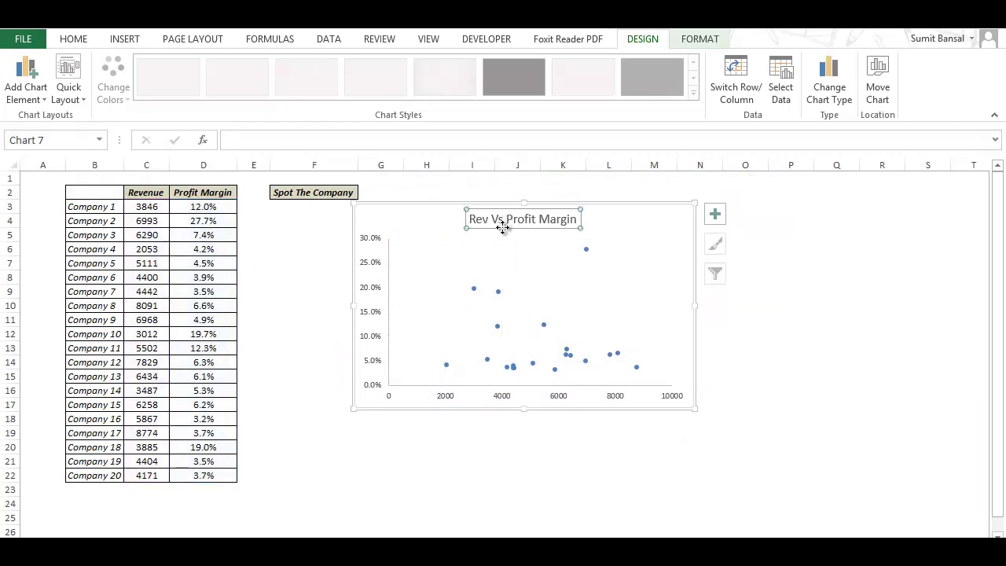
{"action": "key", "text": "Delete"}
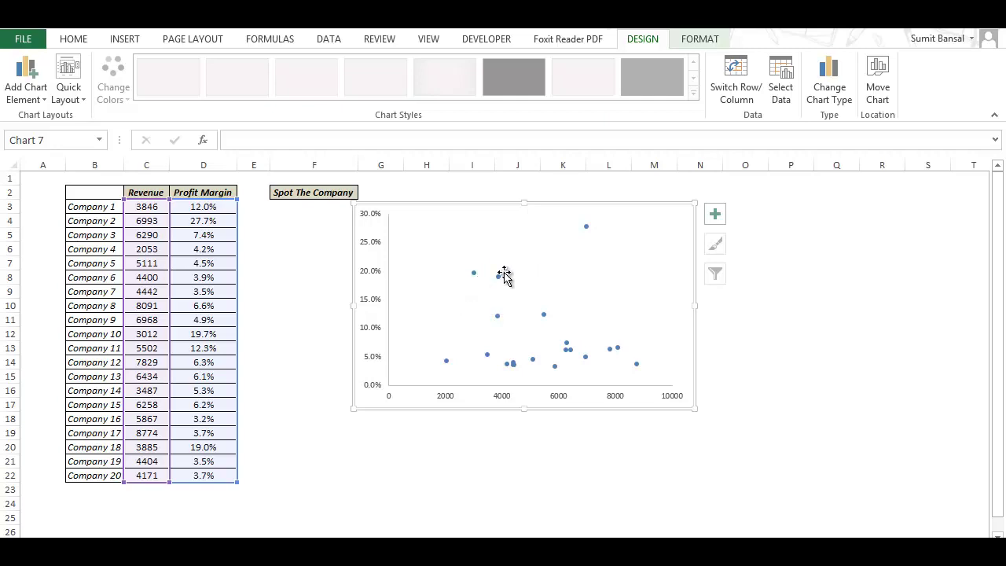
{"action": "mouse_move", "coordinate": [474, 272]}
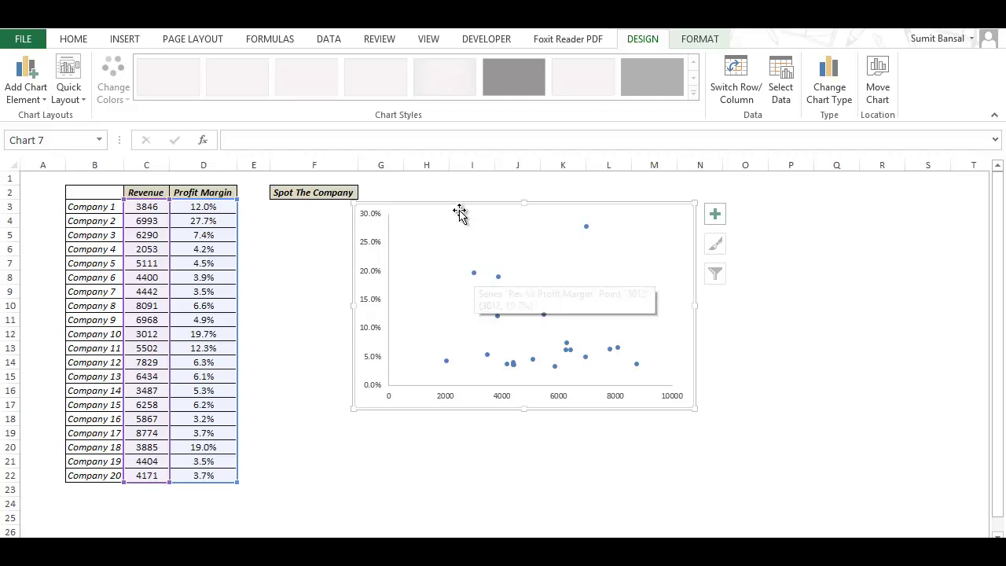
{"action": "left_click_drag", "start_coordinate": [467, 205], "coordinate": [558, 204]}
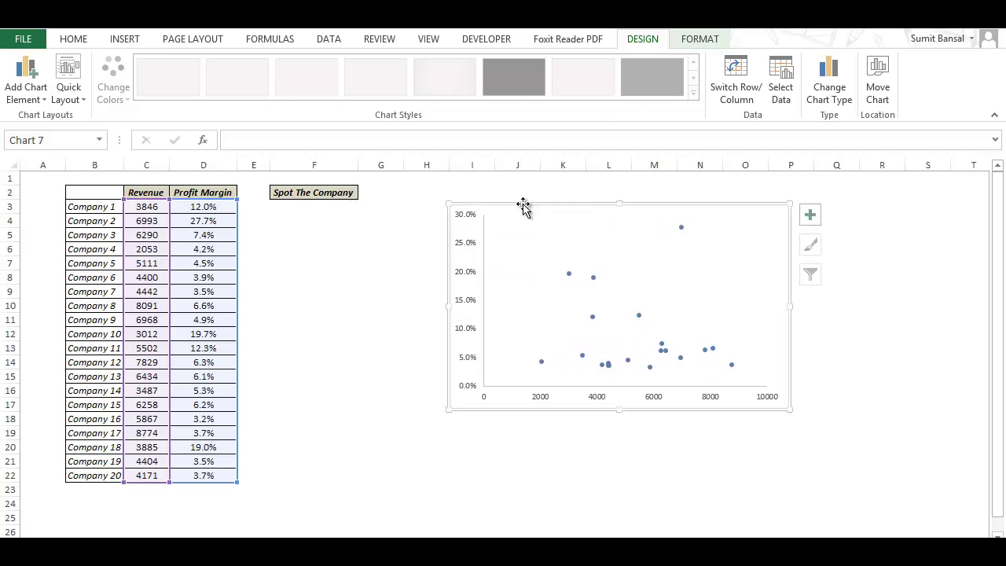
Add List data validation to cell F3 under "Spot The Company" with source =$B$3:$B$22
{"action": "left_click", "coordinate": [325, 207]}
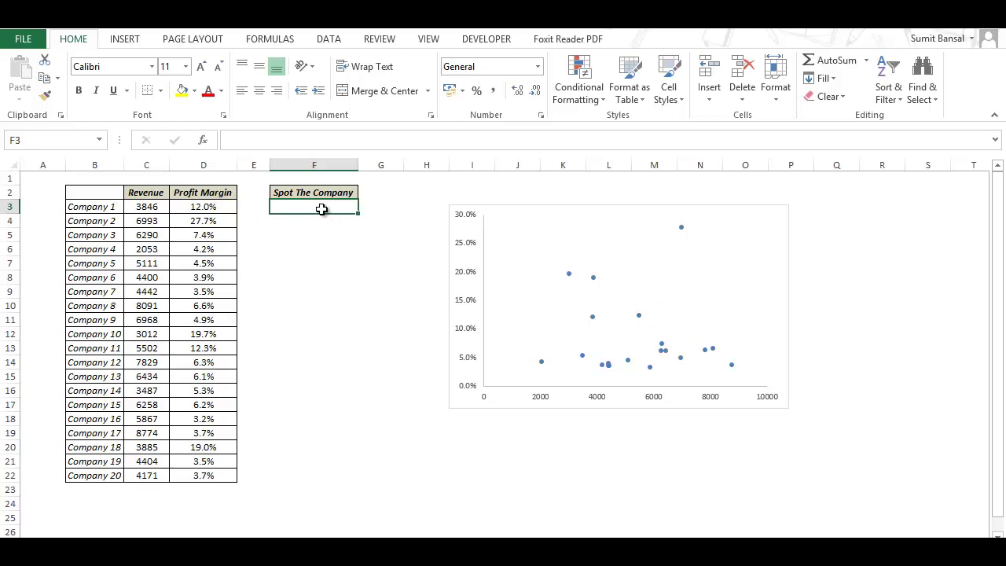
{"action": "left_click", "coordinate": [329, 39]}
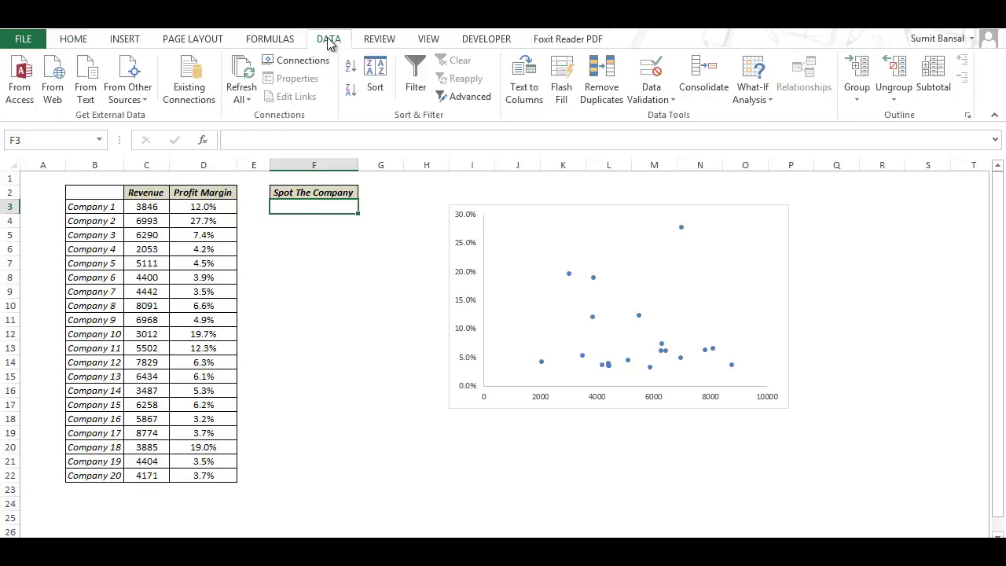
{"action": "left_click", "coordinate": [653, 99]}
{"action": "left_click", "coordinate": [664, 117]}
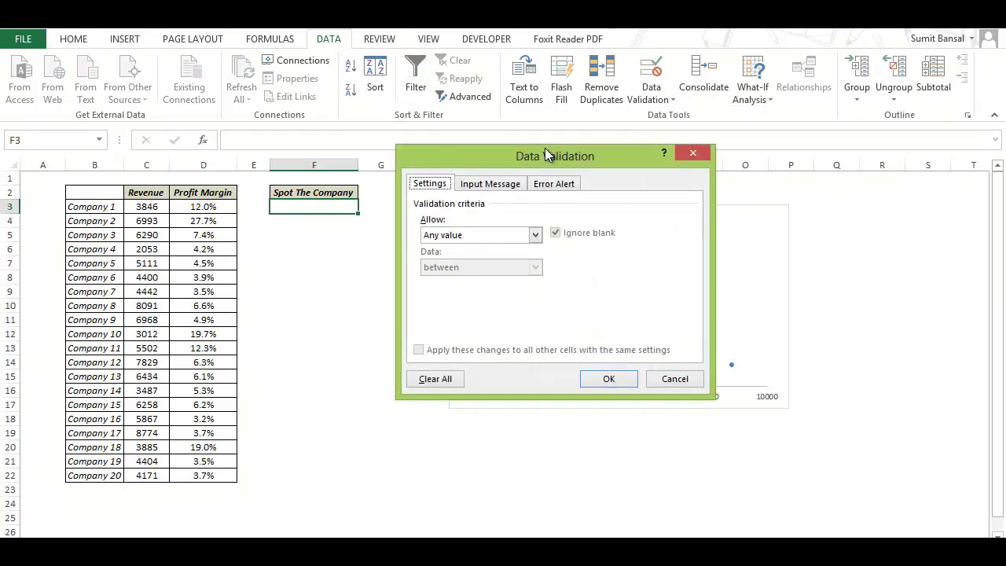
{"action": "left_click_drag", "start_coordinate": [542, 155], "coordinate": [527, 163]}
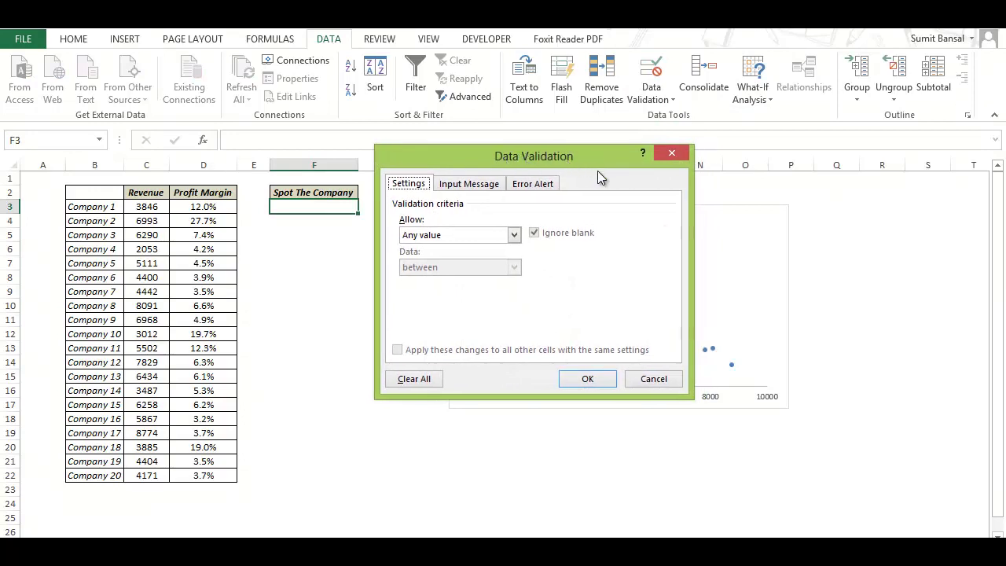
{"action": "left_click", "coordinate": [515, 237]}
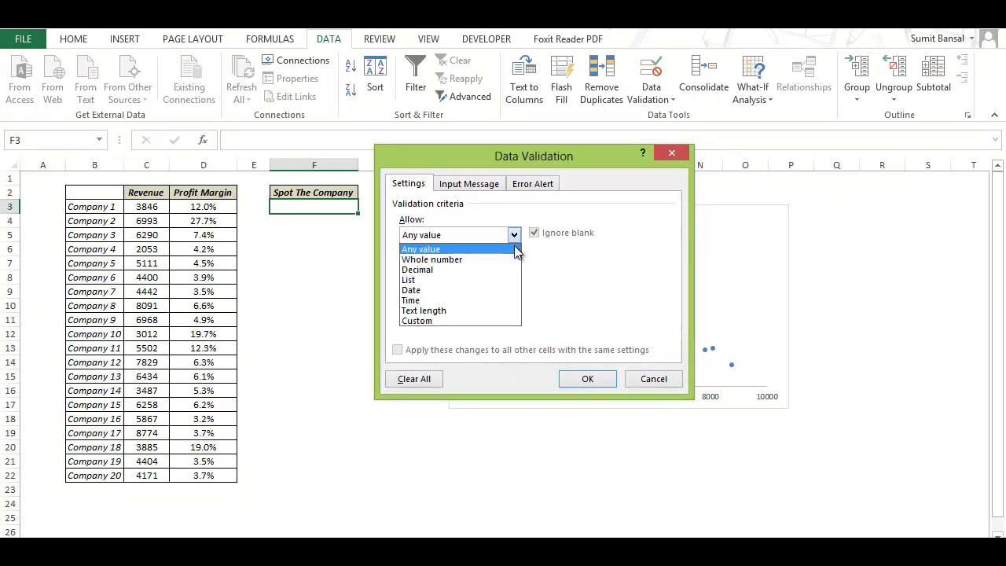
{"action": "left_click", "coordinate": [505, 280]}
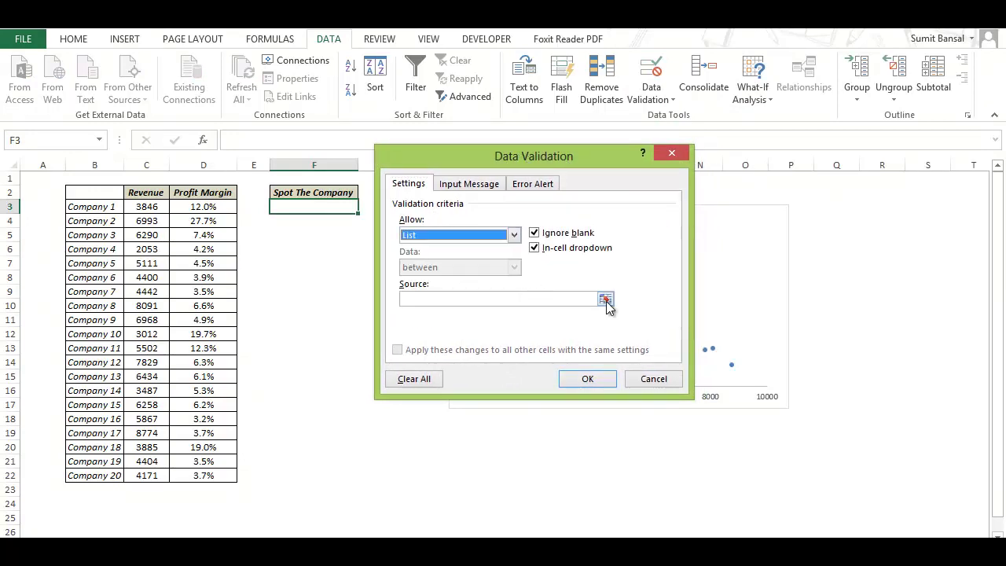
{"action": "left_click", "coordinate": [605, 300]}
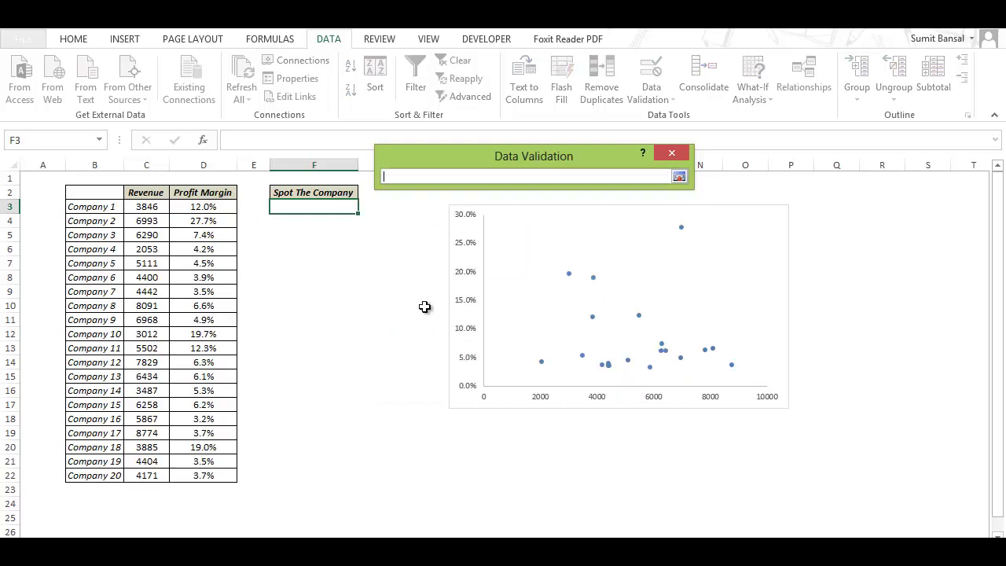
{"action": "left_click", "coordinate": [87, 209]}
{"action": "left_click_drag", "start_coordinate": [85, 226], "coordinate": [89, 477]}
{"action": "left_click", "coordinate": [679, 176]}
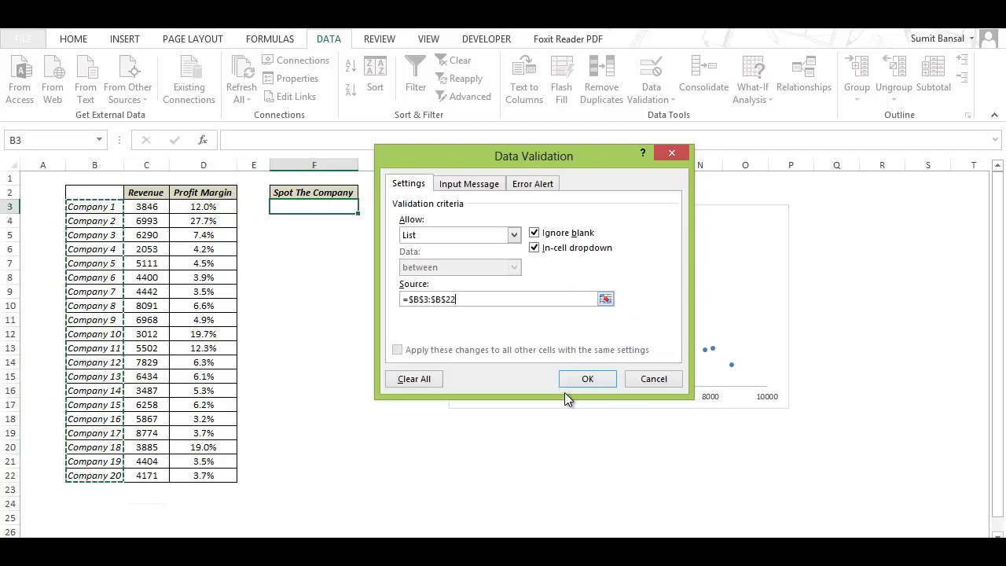
{"action": "left_click", "coordinate": [587, 379]}
Check the company names offered by the drop-down list in cell F3
{"action": "left_click", "coordinate": [346, 252]}
{"action": "left_click", "coordinate": [334, 208]}
{"action": "left_click", "coordinate": [364, 207]}
{"action": "left_click_drag", "start_coordinate": [366, 228], "coordinate": [366, 245]}
{"action": "scroll", "coordinate": [367, 241], "scroll_direction": "up", "scroll_amount": 4}
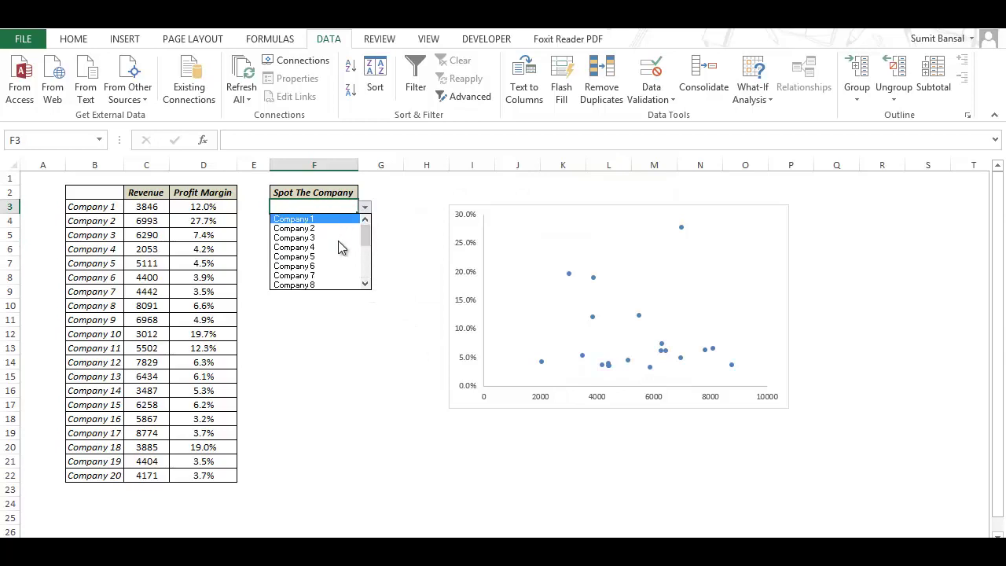
{"action": "left_click", "coordinate": [309, 207]}
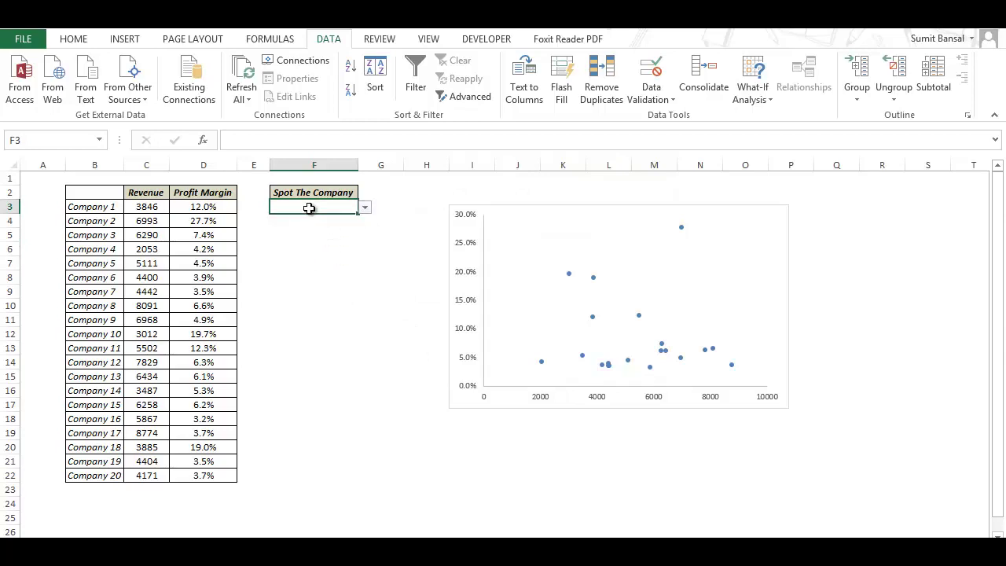
Apply Outside Borders to the drop-down cell F3
{"action": "left_click", "coordinate": [73, 39]}
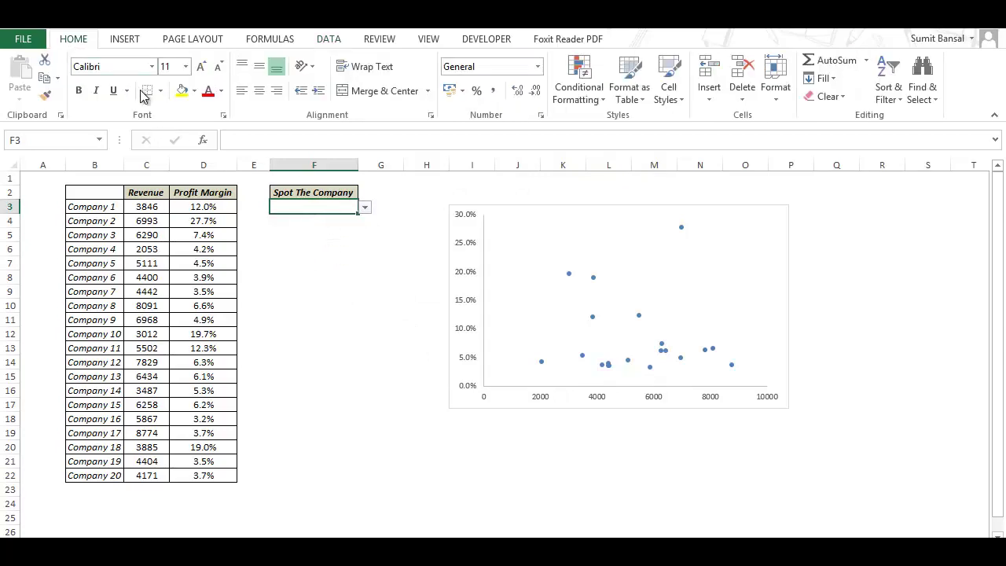
{"action": "left_click", "coordinate": [160, 90]}
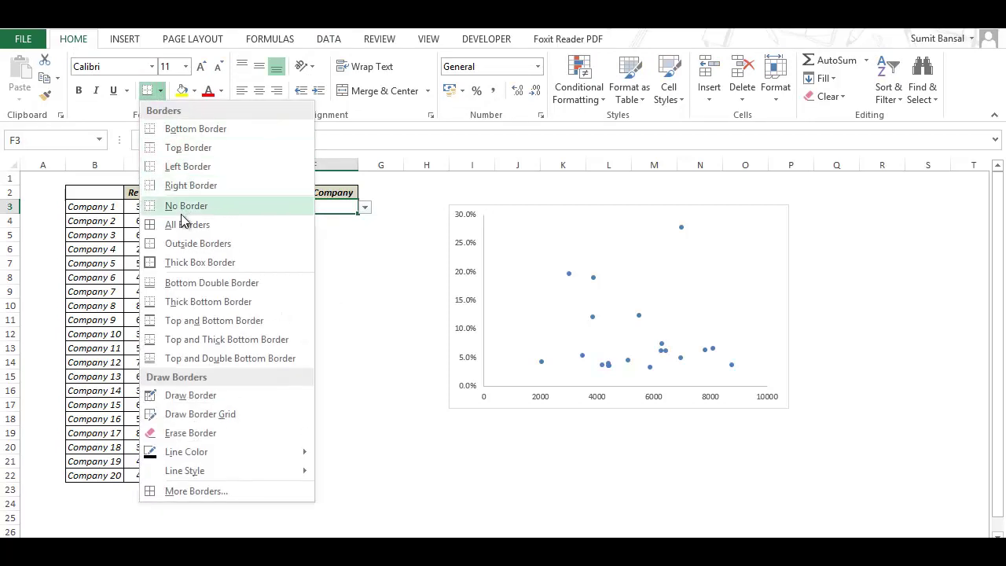
{"action": "left_click", "coordinate": [181, 242]}
{"action": "left_click", "coordinate": [362, 243]}
Choose Company 2 from the drop-down list in cell F3
{"action": "left_click", "coordinate": [337, 206]}
{"action": "left_click", "coordinate": [365, 207]}
{"action": "left_click", "coordinate": [350, 228]}
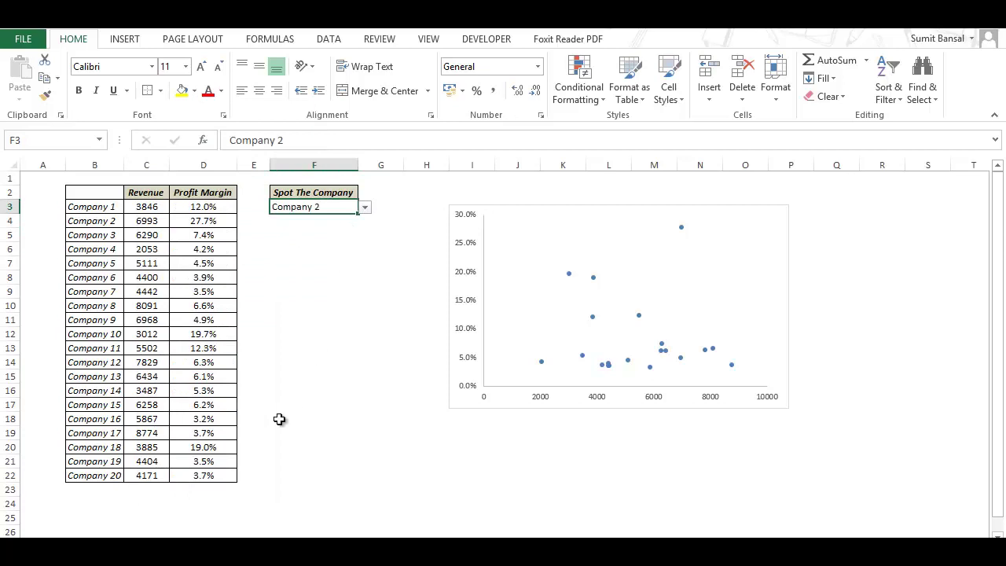
Link cell B24 below the table to the drop-down selection with the formula =F3
{"action": "left_click", "coordinate": [104, 505]}
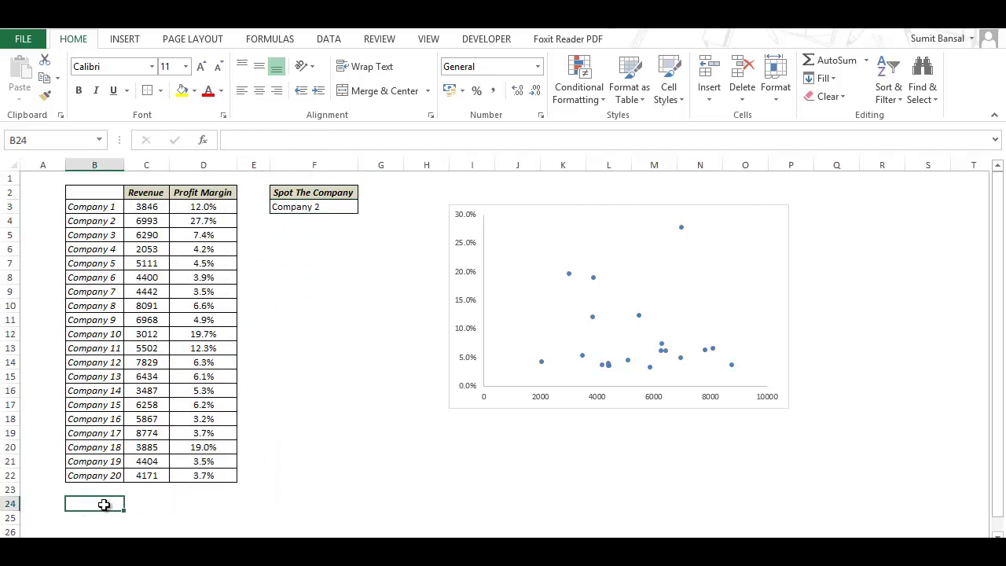
{"action": "left_click_drag", "start_coordinate": [104, 505], "coordinate": [180, 503]}
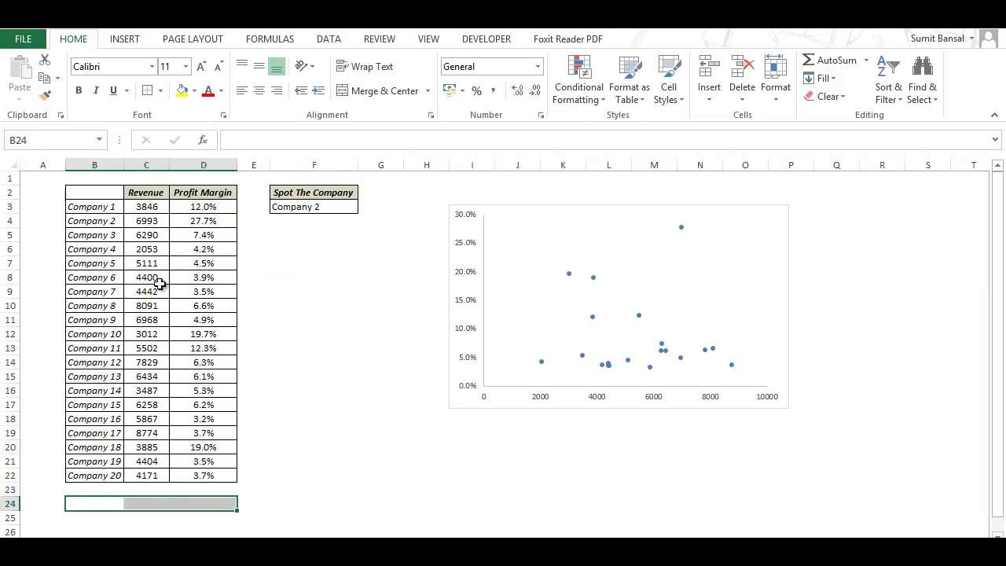
{"action": "left_click", "coordinate": [92, 504]}
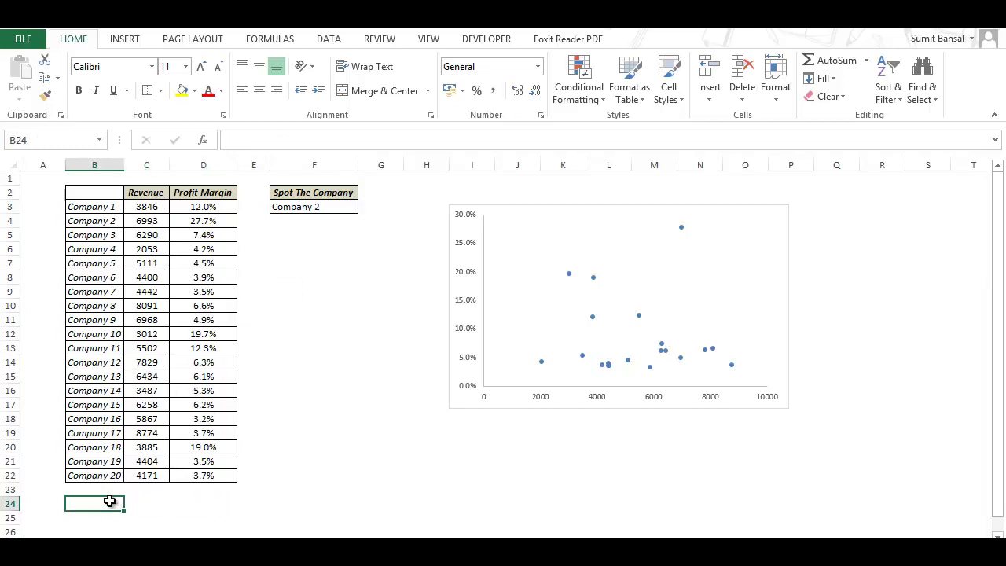
{"action": "type", "text": "="}
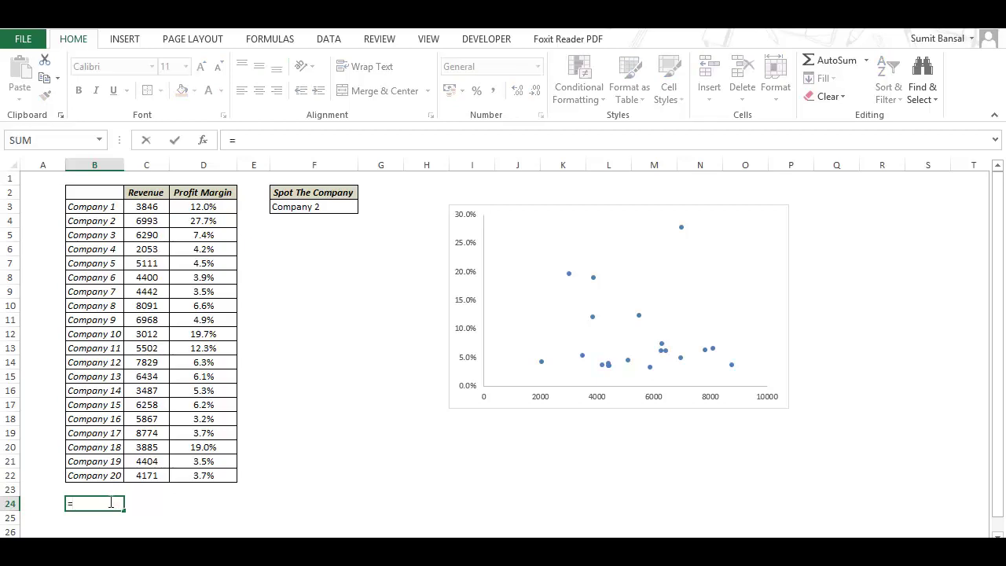
{"action": "left_click", "coordinate": [287, 211]}
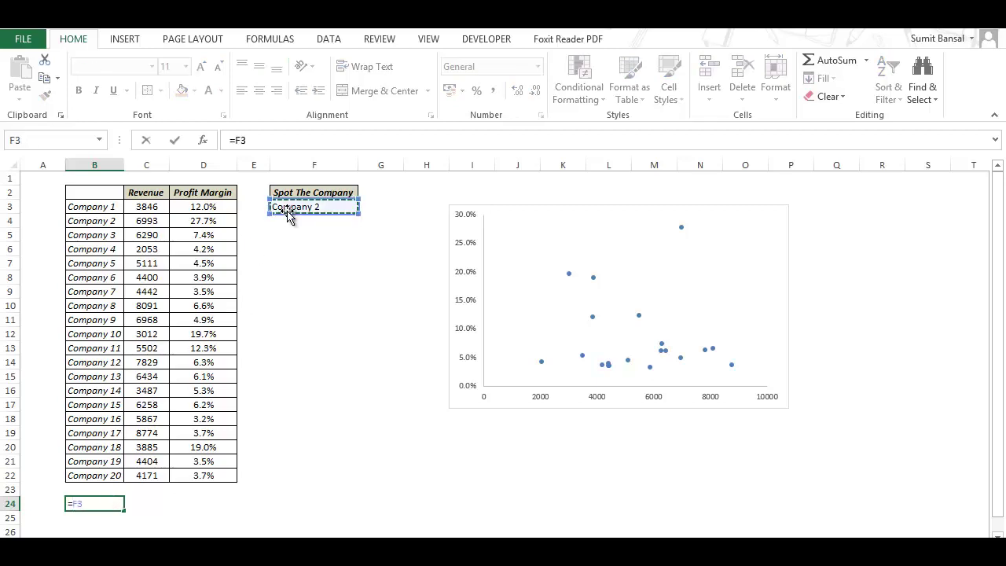
{"action": "key", "text": "Return"}
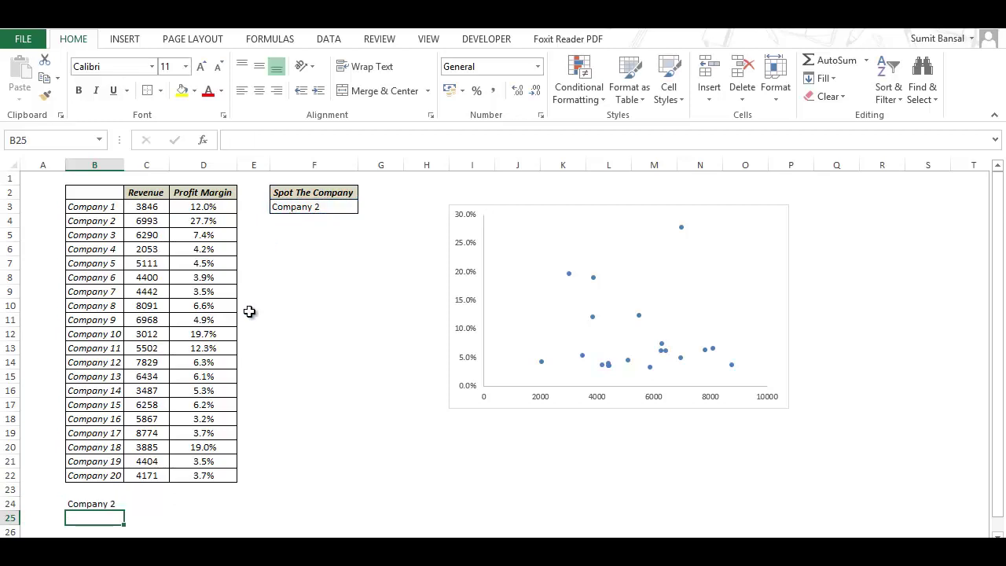
Choose Company 4 from the drop-down list in cell F3 to test the link in B24
{"action": "left_click", "coordinate": [103, 503]}
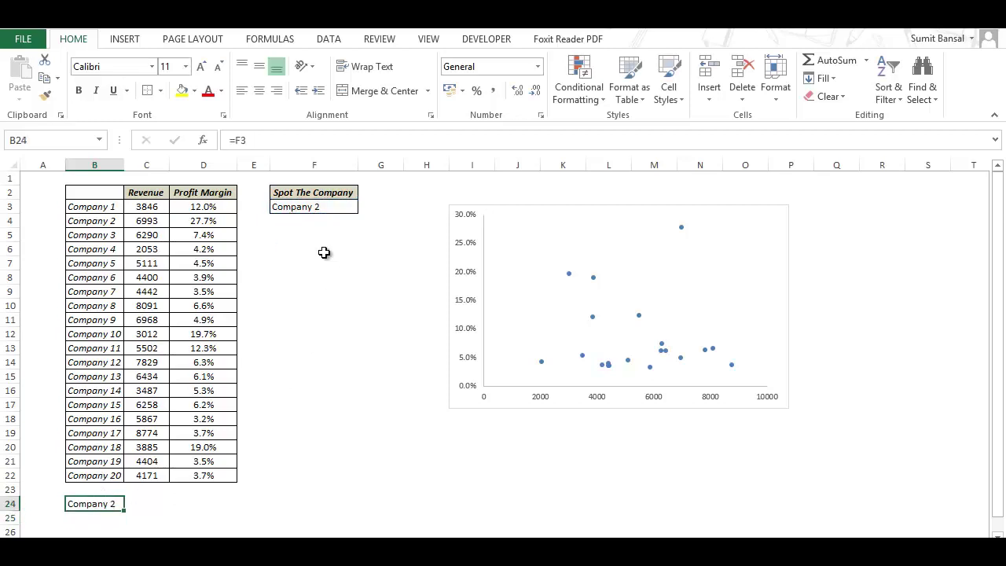
{"action": "left_click", "coordinate": [354, 207]}
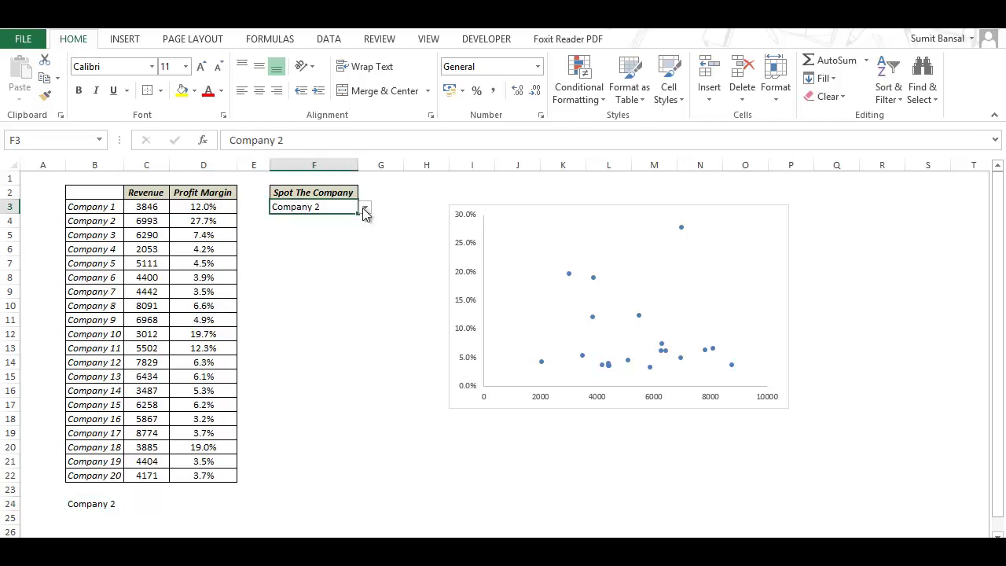
{"action": "left_click", "coordinate": [364, 208]}
{"action": "left_click", "coordinate": [346, 244]}
Look up the selected company's revenue in cell C24 with =VLOOKUP(B24,$B$3:$D$22,2,FALSE)
{"action": "left_click", "coordinate": [150, 503]}
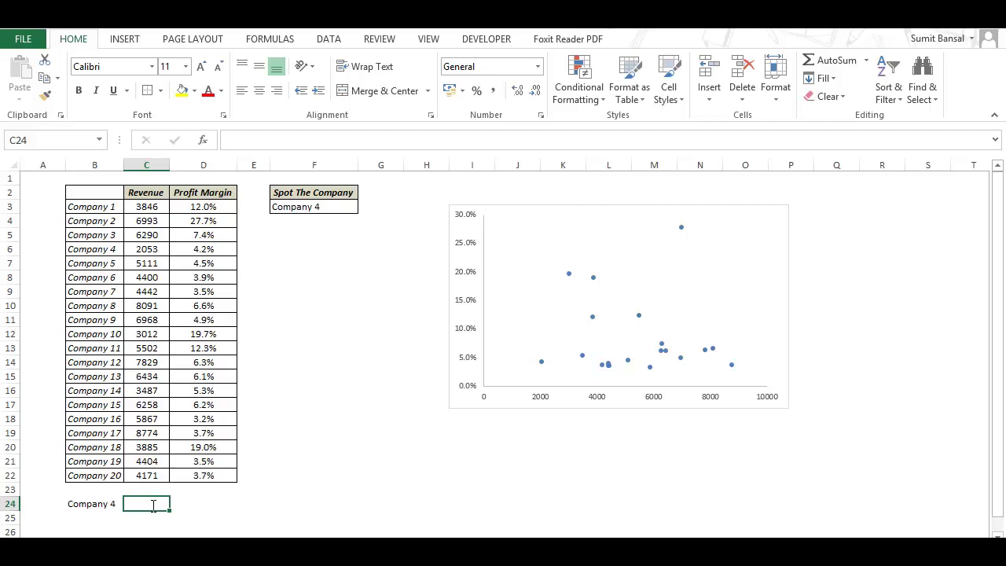
{"action": "type", "text": "=vlo"}
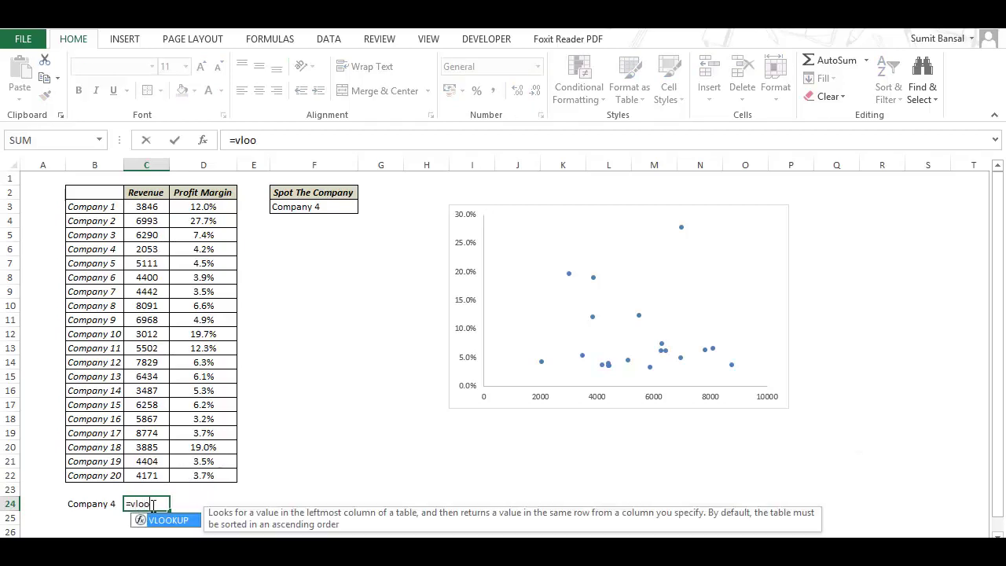
{"action": "type", "text": "o"}
{"action": "key", "text": "Tab"}
{"action": "left_click", "coordinate": [104, 504]}
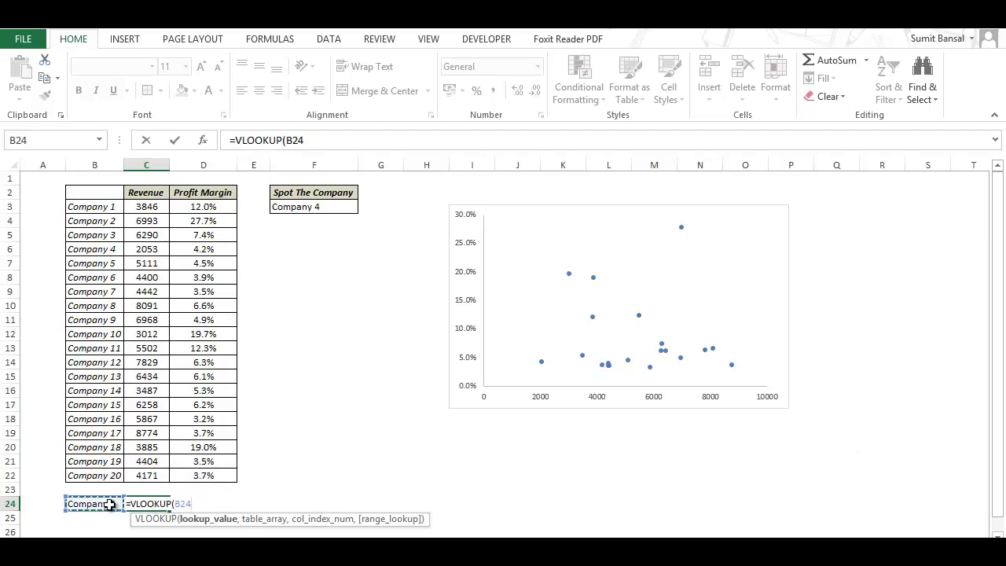
{"action": "type", "text": ","}
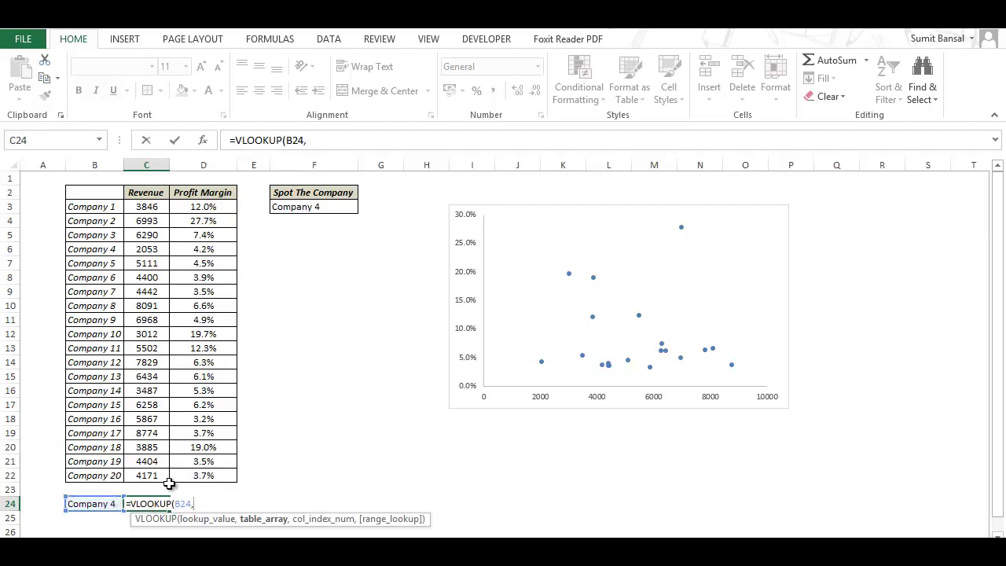
{"action": "left_click_drag", "start_coordinate": [100, 208], "coordinate": [201, 477]}
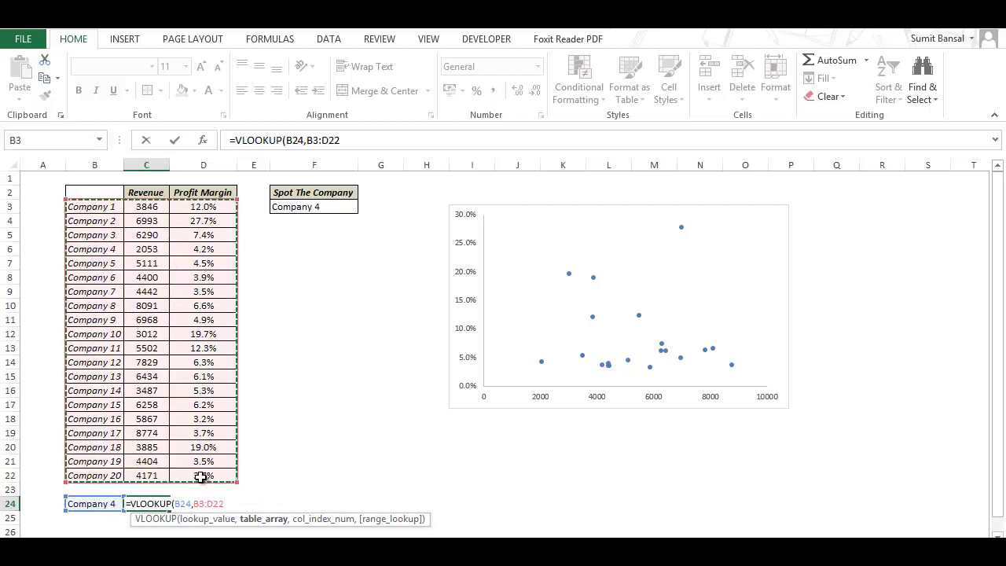
{"action": "key", "text": "F4"}
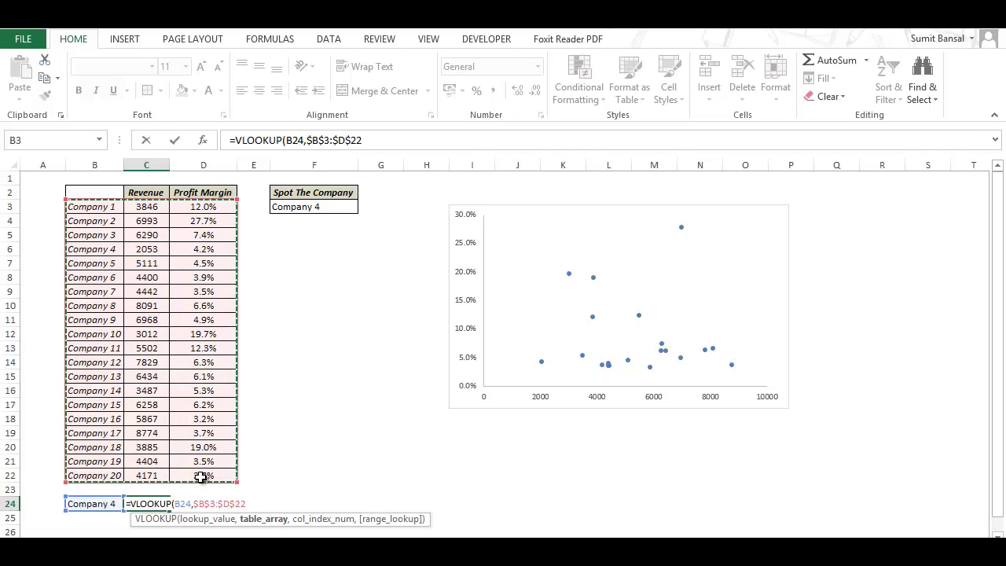
{"action": "type", "text": ","}
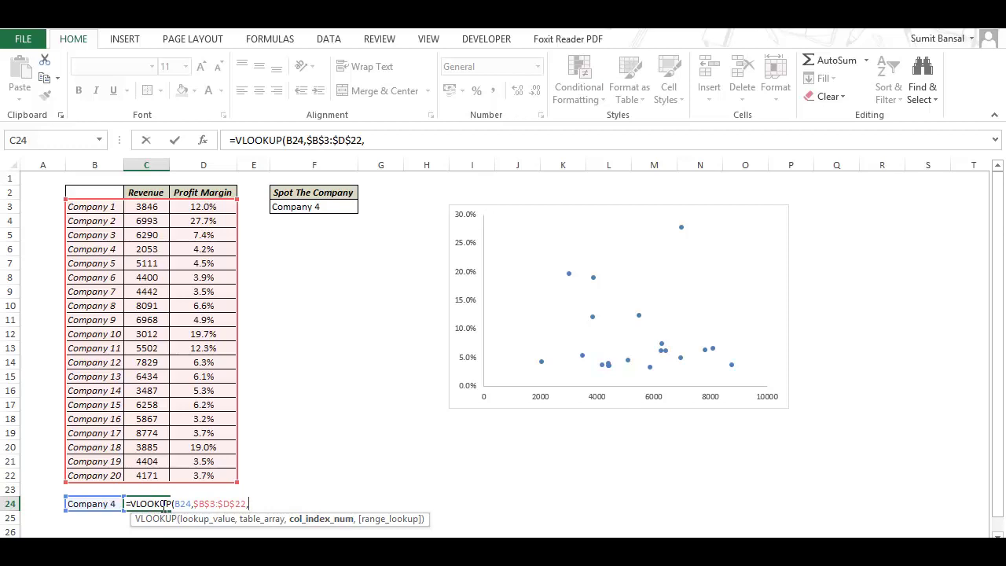
{"action": "type", "text": "2,"}
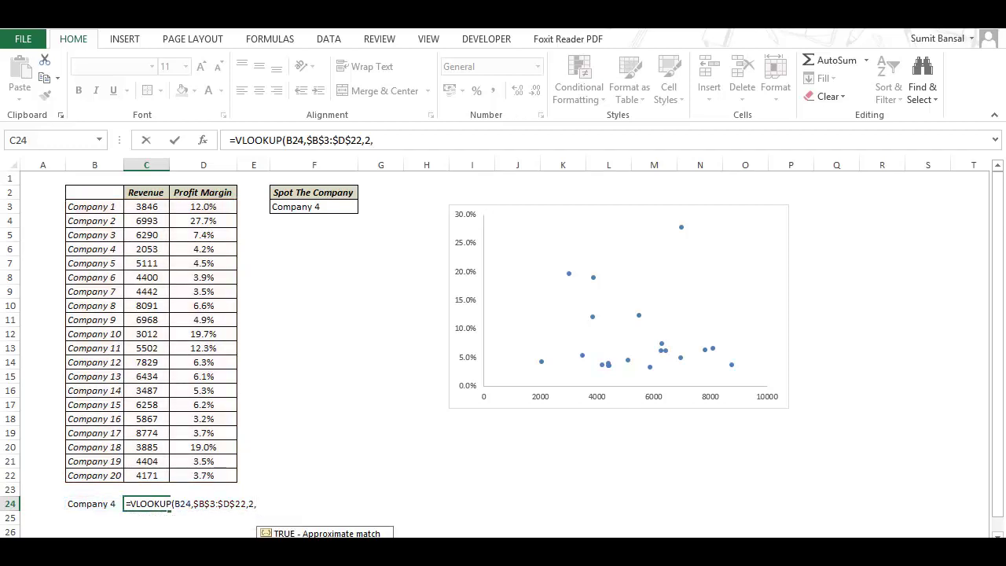
{"action": "type", "text": "FALSE"}
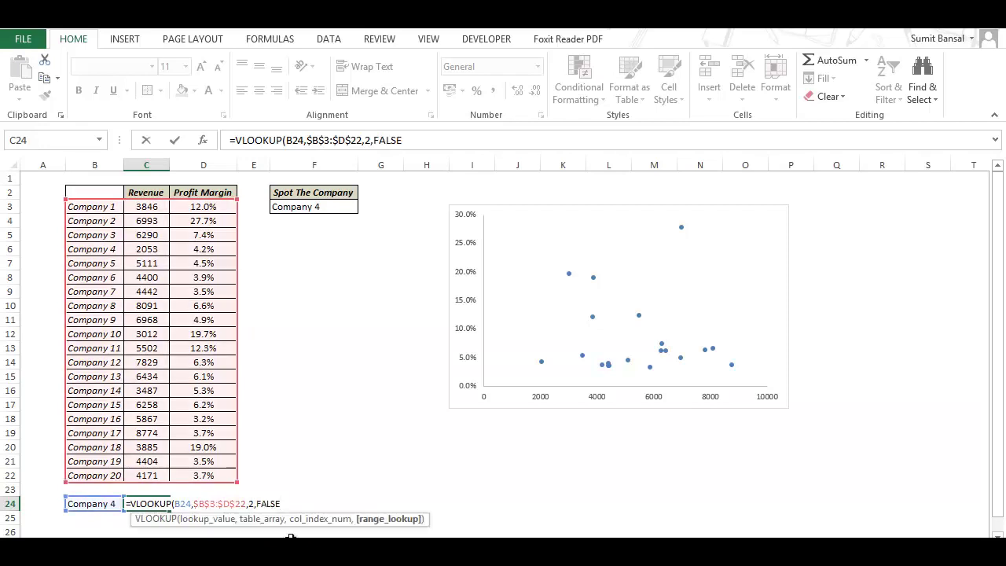
{"action": "key", "text": "Return"}
{"action": "key", "text": "Up"}
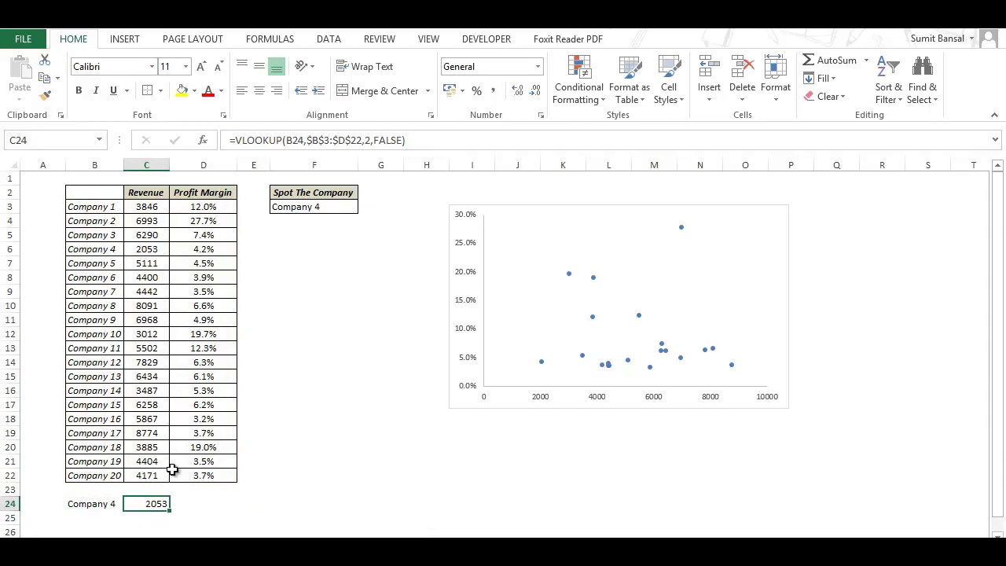
Look up the selected company's profit margin in cell D24 with =VLOOKUP(B24,$B$3:$D$22,3,0) and compare it with the table's value in D6
{"action": "left_click", "coordinate": [182, 504]}
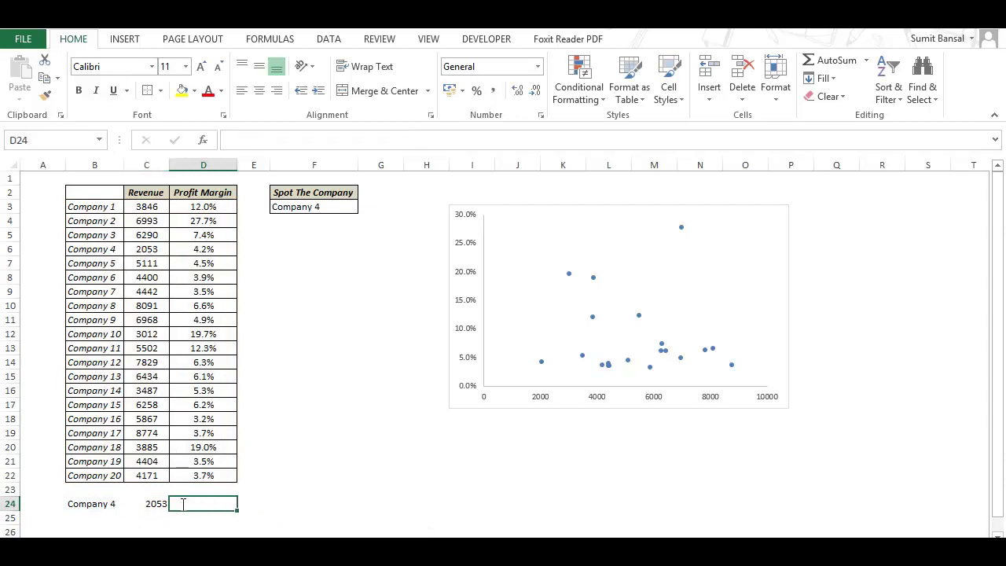
{"action": "type", "text": "=vlo"}
{"action": "key", "text": "Tab"}
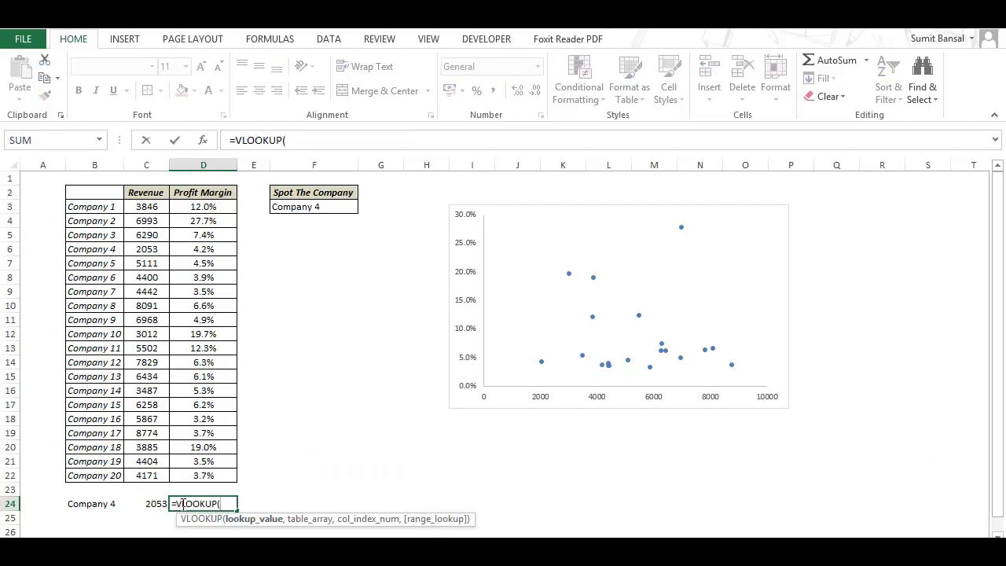
{"action": "left_click", "coordinate": [103, 506]}
{"action": "type", "text": ","}
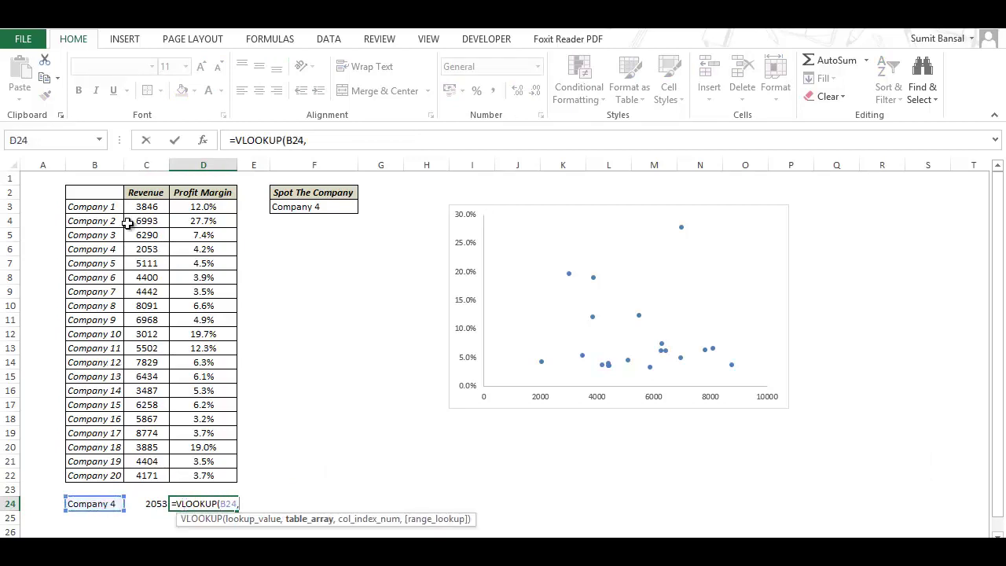
{"action": "left_click_drag", "start_coordinate": [113, 211], "coordinate": [213, 478]}
{"action": "key", "text": "F4"}
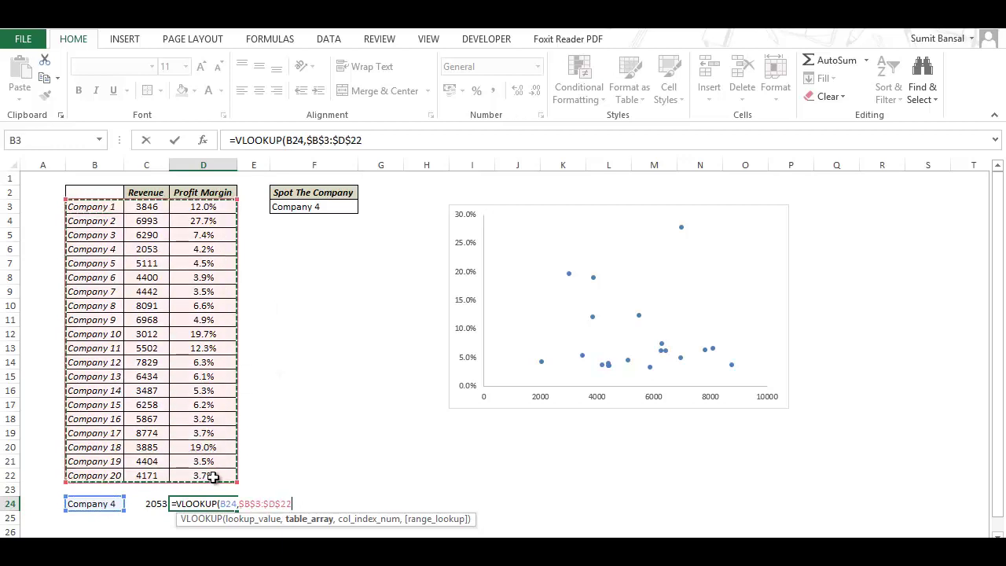
{"action": "type", "text": ","}
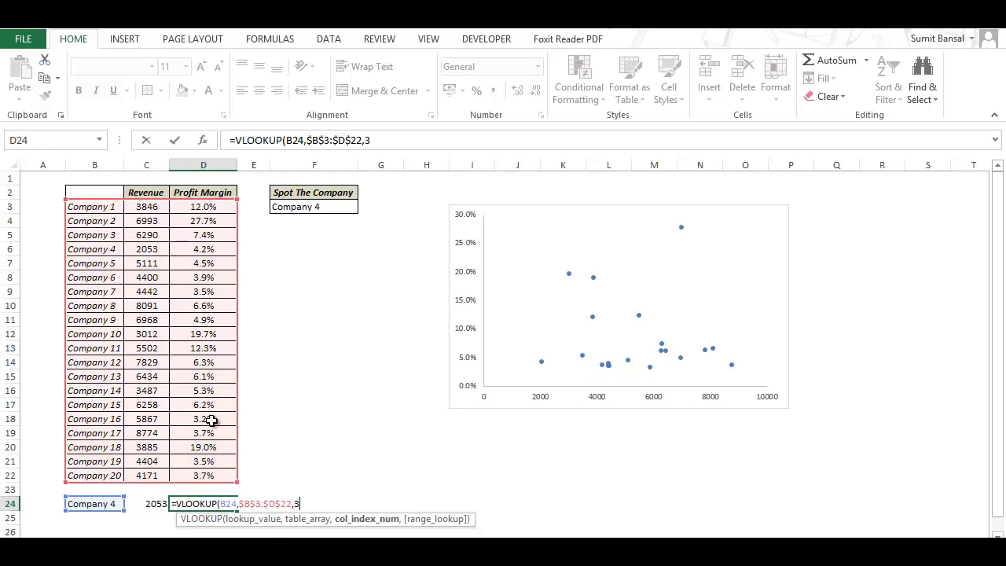
{"action": "type", "text": "3,0"}
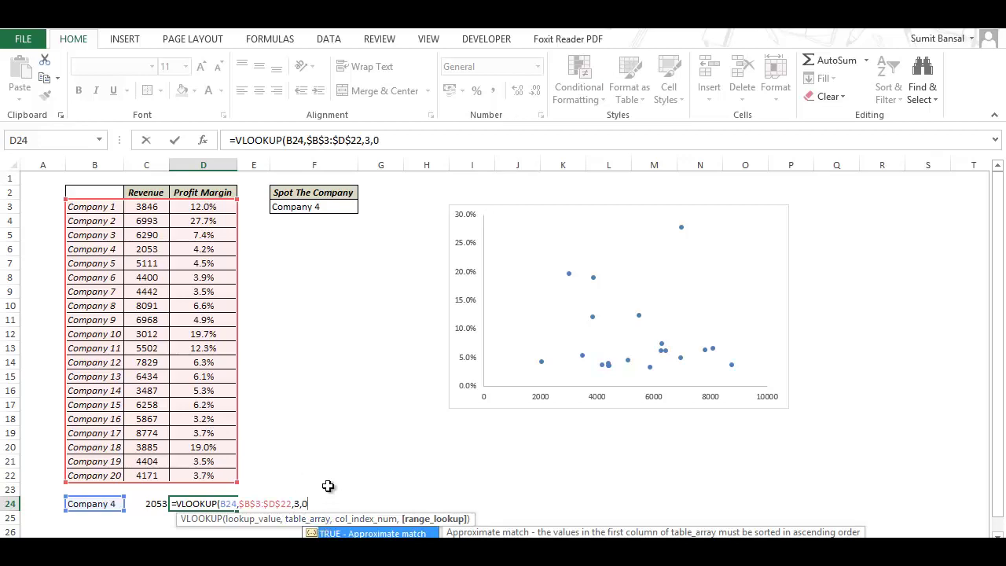
{"action": "key", "text": "Return"}
{"action": "key", "text": "Up"}
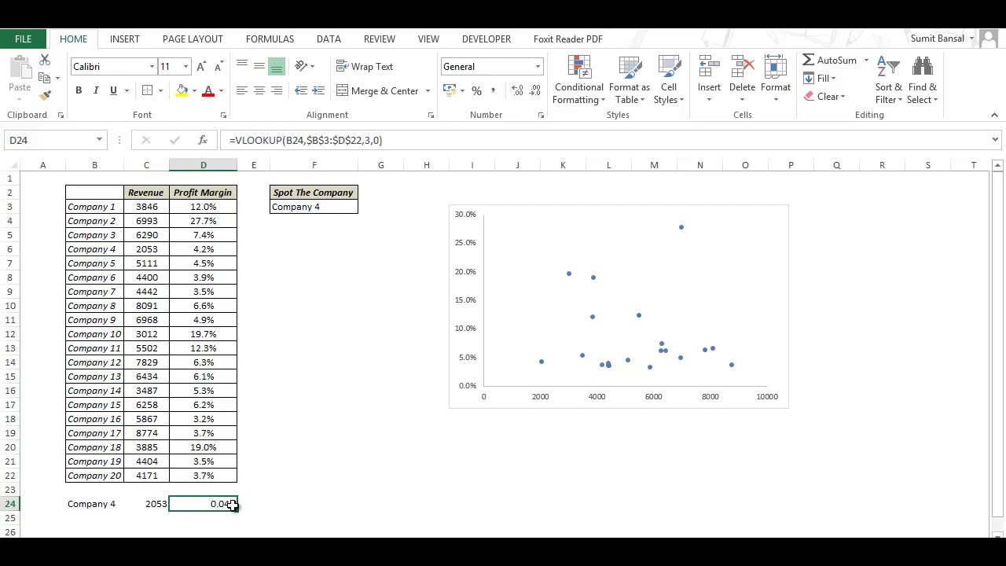
{"action": "left_click", "coordinate": [196, 250]}
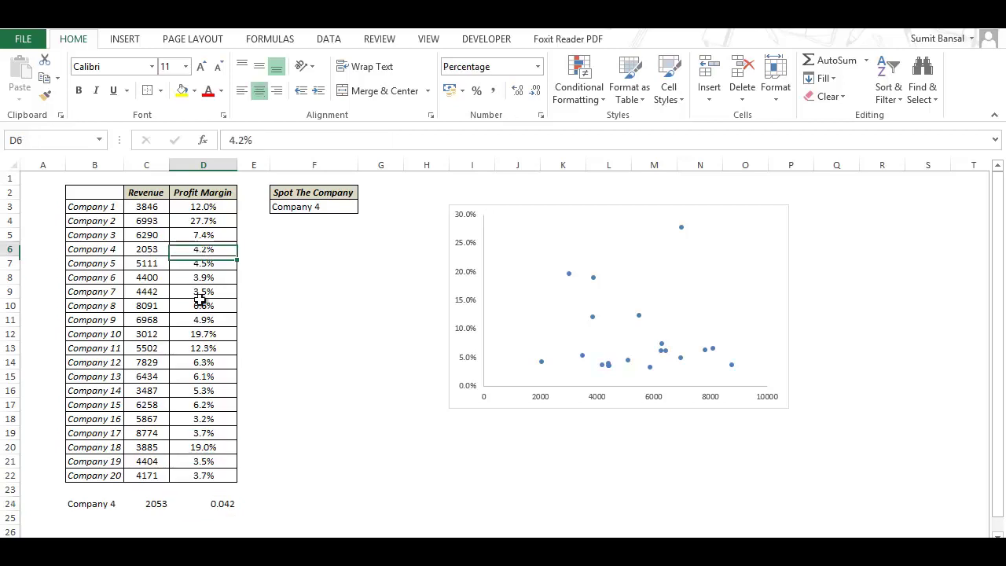
Apply All Borders to the lookup row B24:D24
{"action": "left_click_drag", "start_coordinate": [102, 504], "coordinate": [214, 503]}
{"action": "left_click", "coordinate": [161, 91]}
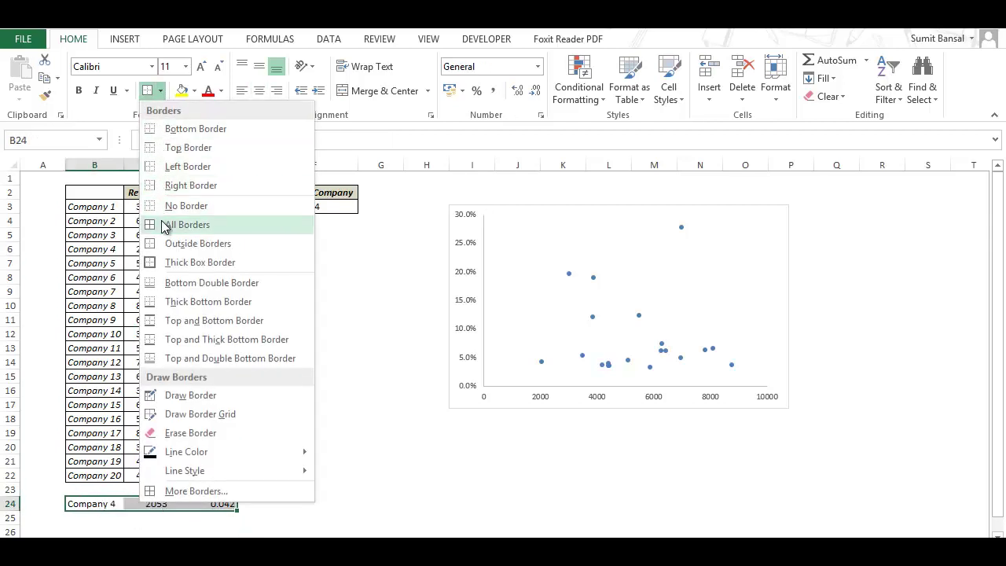
{"action": "left_click", "coordinate": [164, 227]}
Test the lookup row with other companies from the drop-down list in F3, ending with Company 11
{"action": "left_click", "coordinate": [351, 207]}
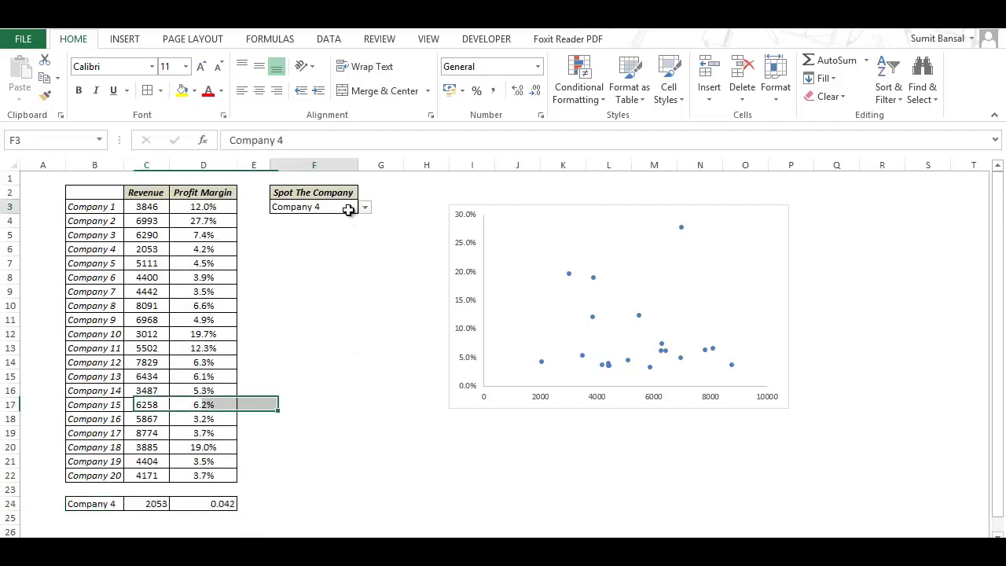
{"action": "left_click", "coordinate": [364, 207]}
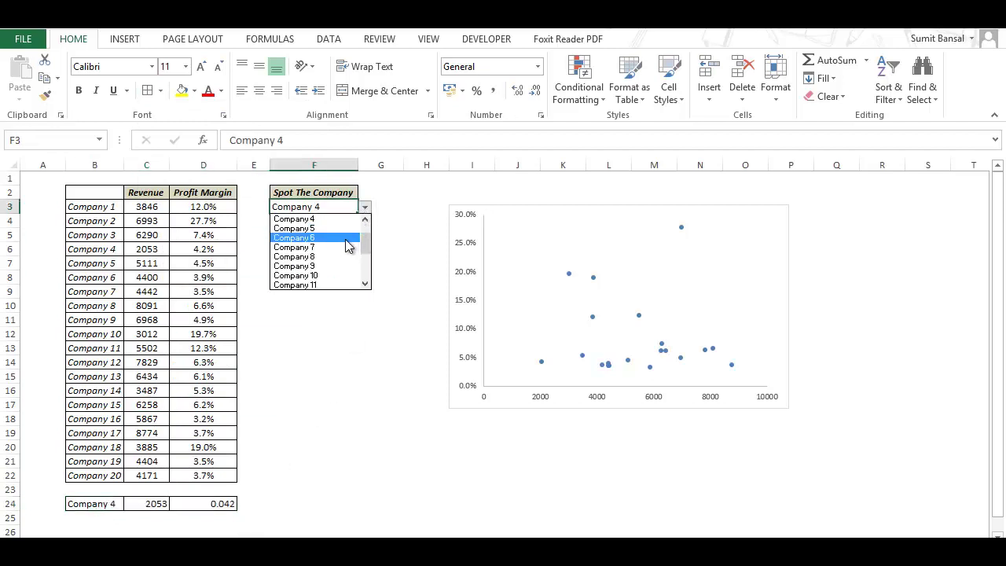
{"action": "left_click", "coordinate": [348, 239]}
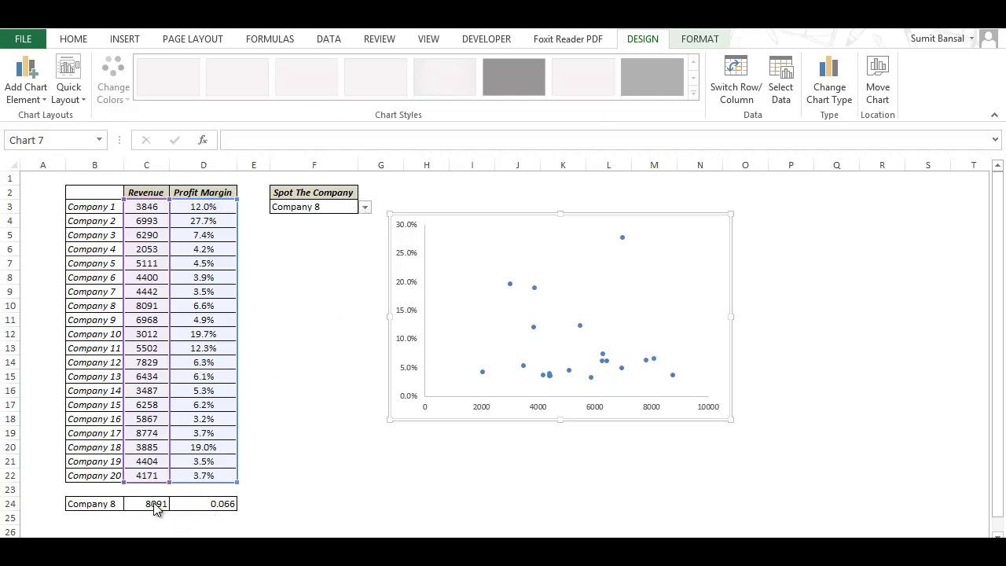
{"action": "left_click", "coordinate": [365, 208]}
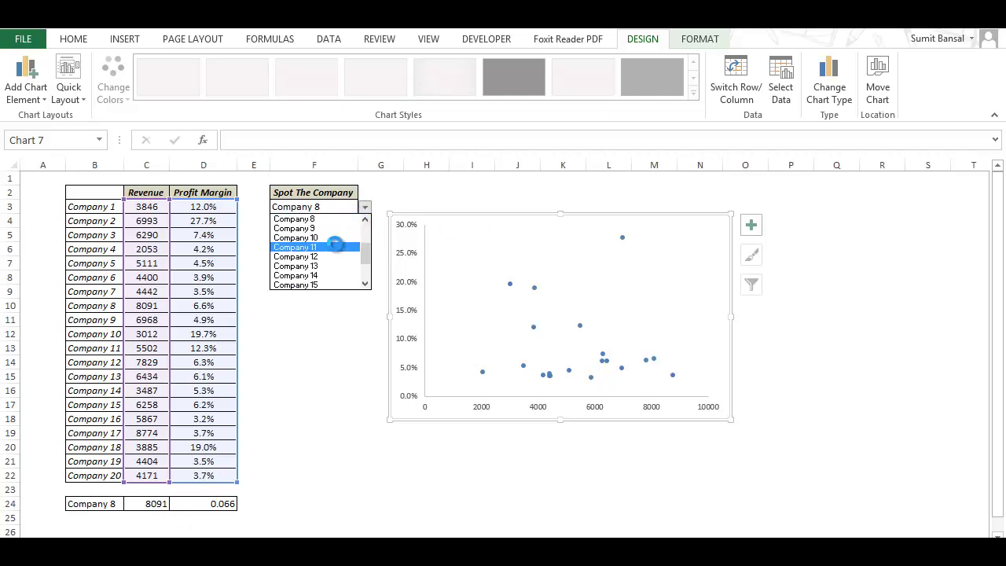
{"action": "left_click", "coordinate": [335, 245]}
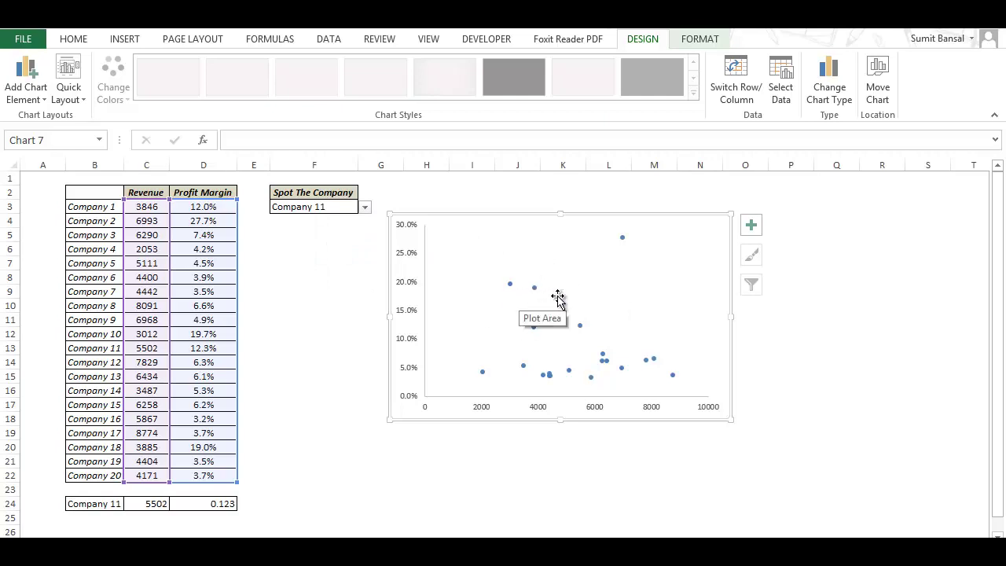
Add a new data series named Spot the Company to the revenue versus profit margin scatter chart
{"action": "left_click", "coordinate": [571, 274]}
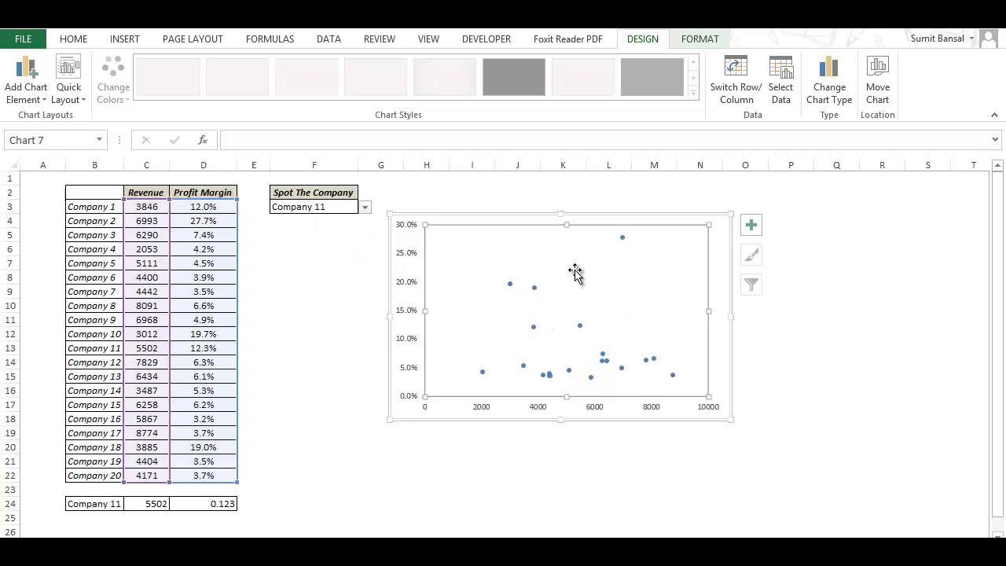
{"action": "left_click", "coordinate": [785, 98]}
{"action": "left_click_drag", "start_coordinate": [579, 188], "coordinate": [575, 202]}
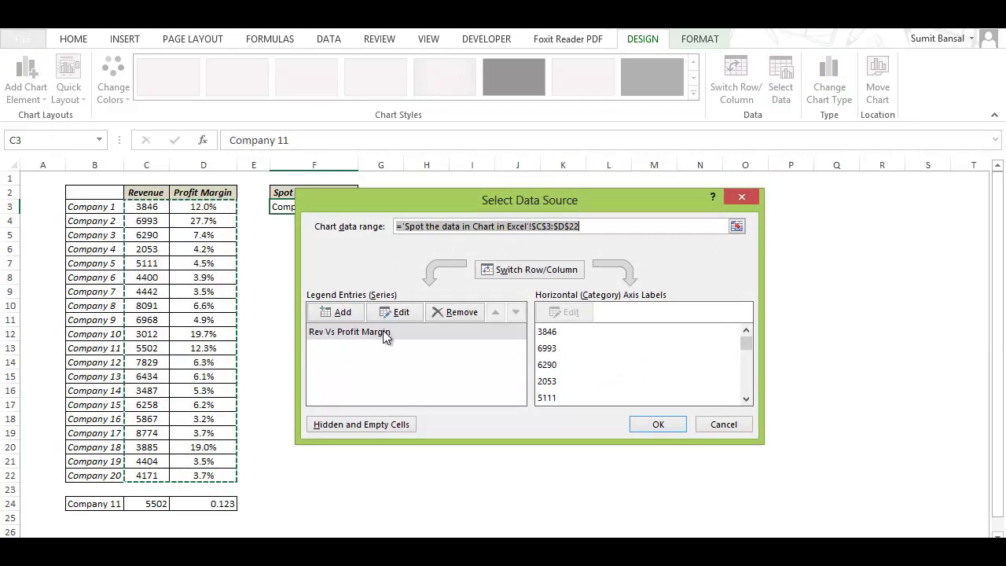
{"action": "left_click", "coordinate": [344, 315]}
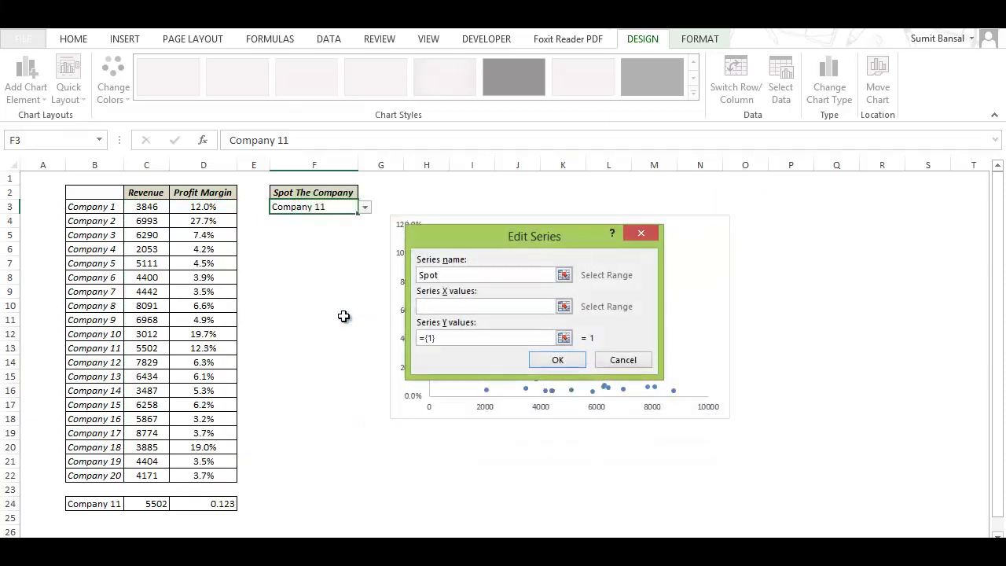
{"action": "type", "text": "Spot the Company"}
Link the new series' X values to C24 and its Y values to D24, and apply the data source changes
{"action": "left_click", "coordinate": [564, 307]}
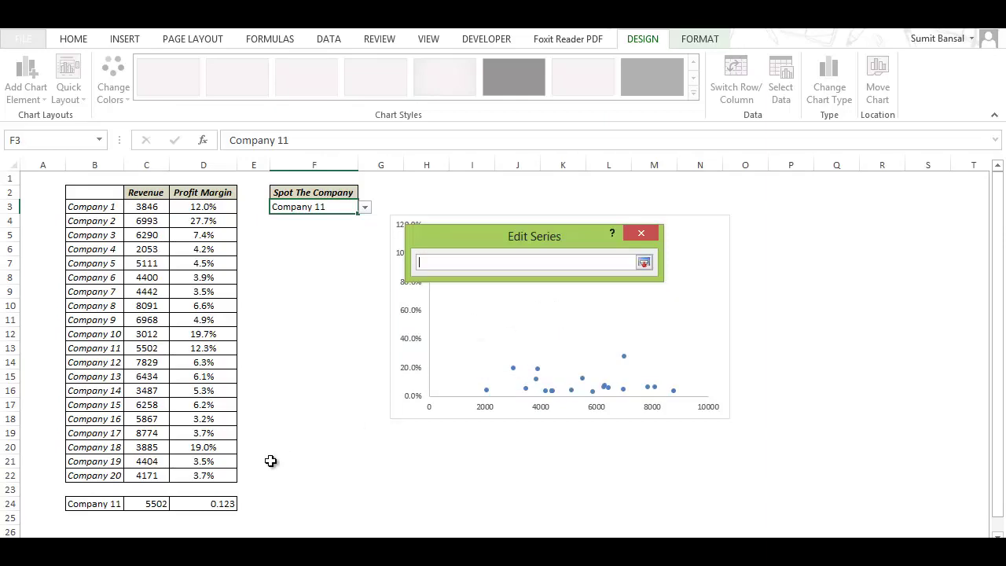
{"action": "left_click", "coordinate": [149, 504]}
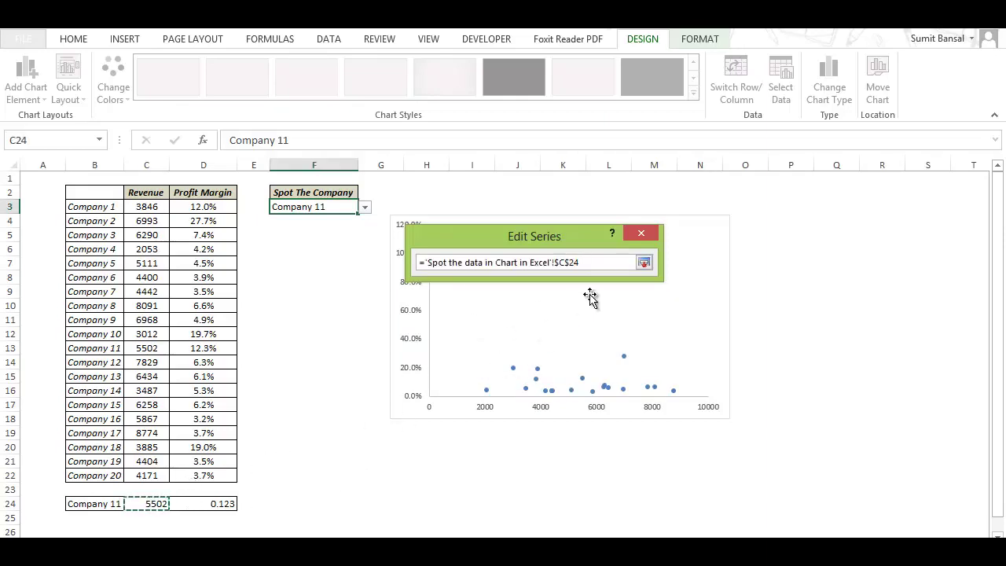
{"action": "left_click", "coordinate": [643, 265]}
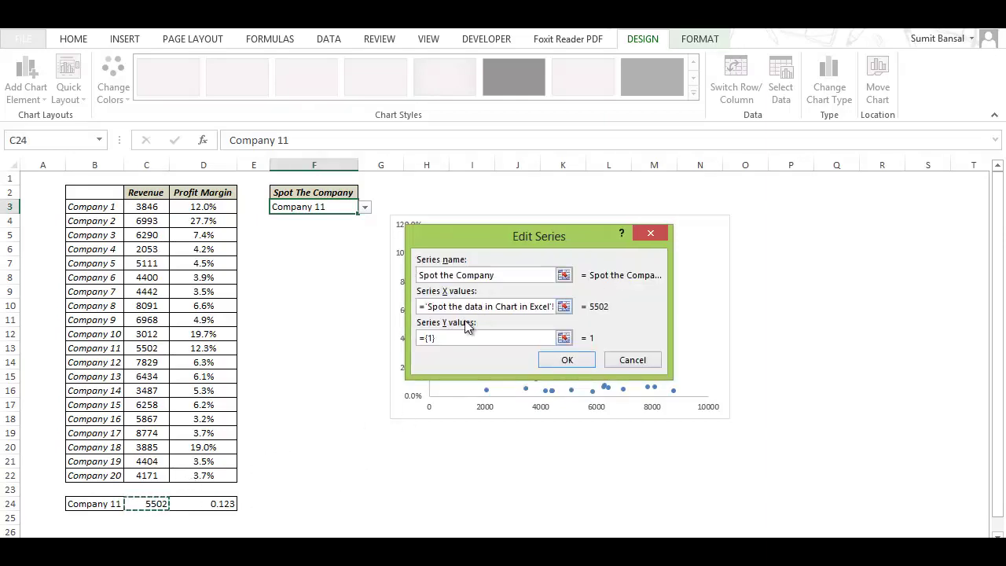
{"action": "left_click", "coordinate": [563, 338]}
{"action": "left_click", "coordinate": [207, 503]}
{"action": "left_click", "coordinate": [654, 264]}
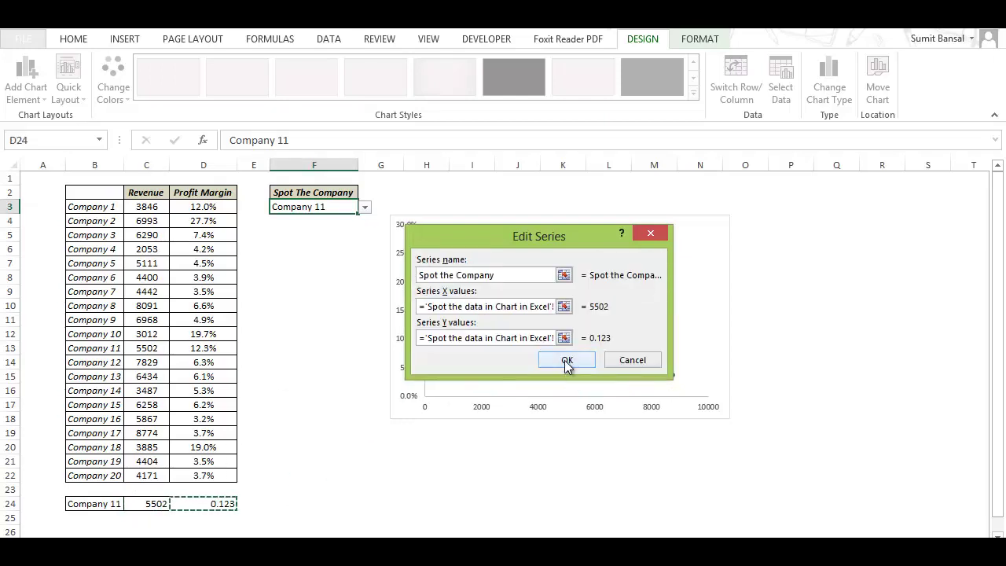
{"action": "left_click", "coordinate": [567, 361]}
{"action": "left_click", "coordinate": [646, 424]}
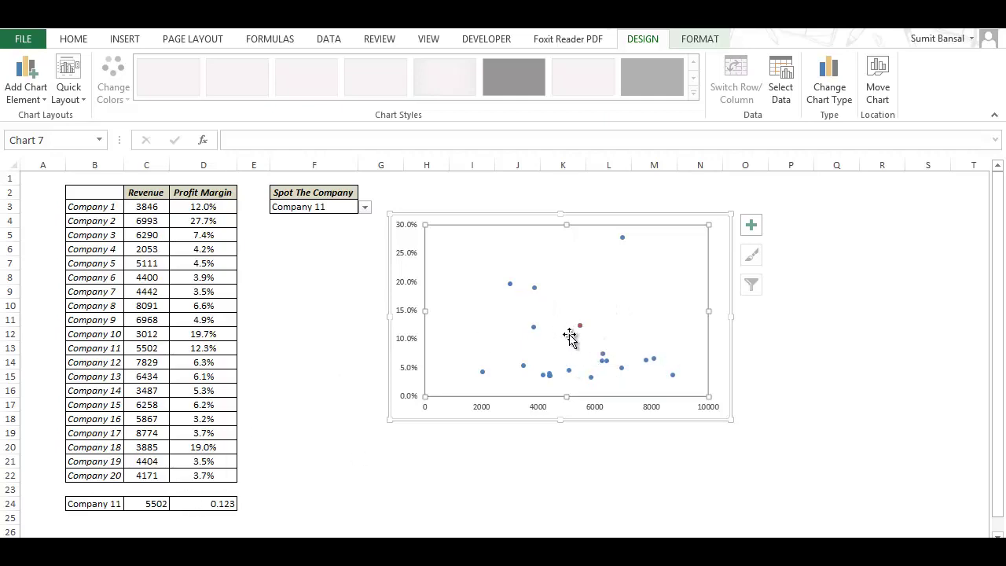
Change the marker of the Spot the Company series to the built-in circle type
{"action": "mouse_move", "coordinate": [582, 330]}
{"action": "left_click", "coordinate": [580, 325]}
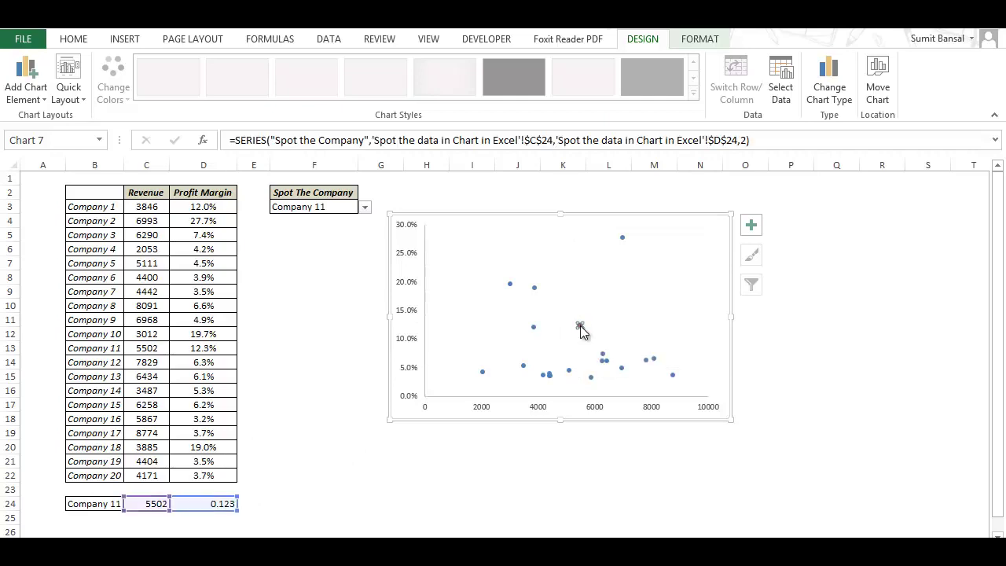
{"action": "right_click", "coordinate": [581, 325]}
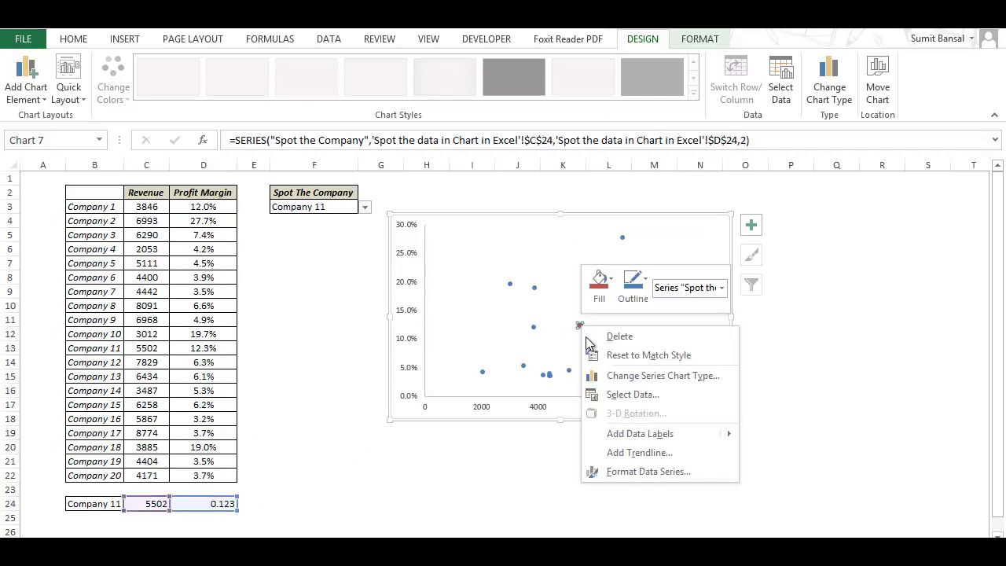
{"action": "left_click", "coordinate": [631, 470]}
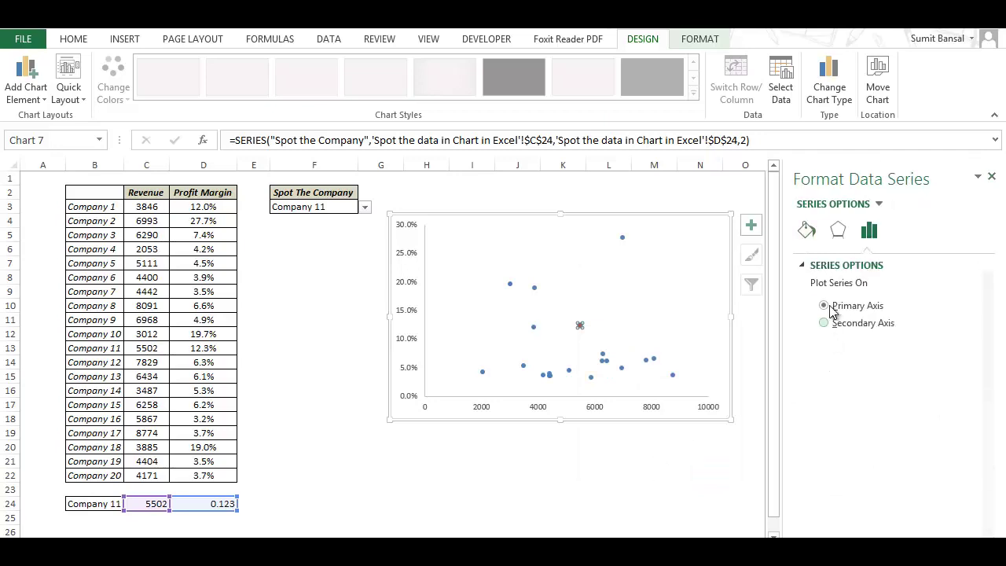
{"action": "left_click", "coordinate": [809, 237]}
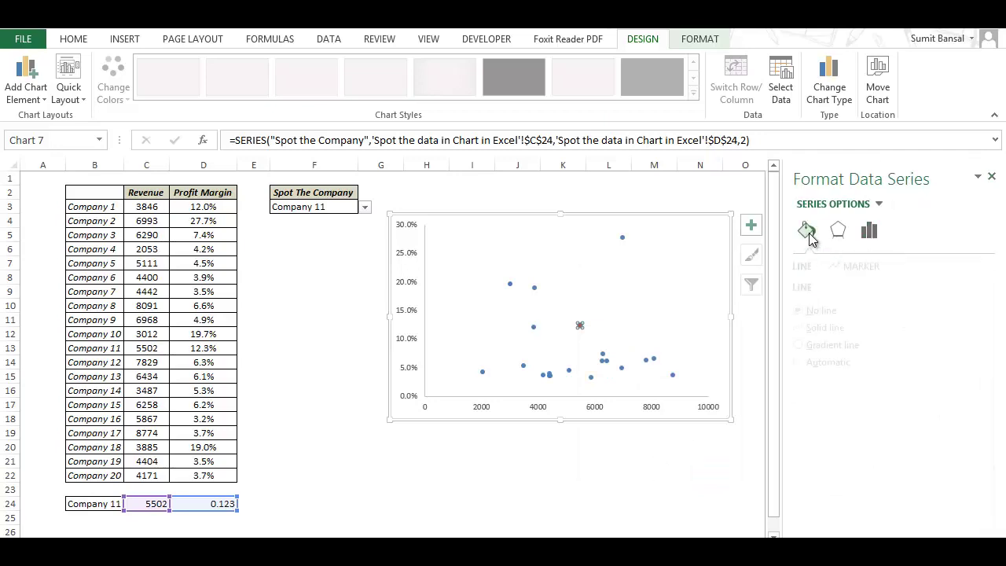
{"action": "left_click", "coordinate": [875, 268]}
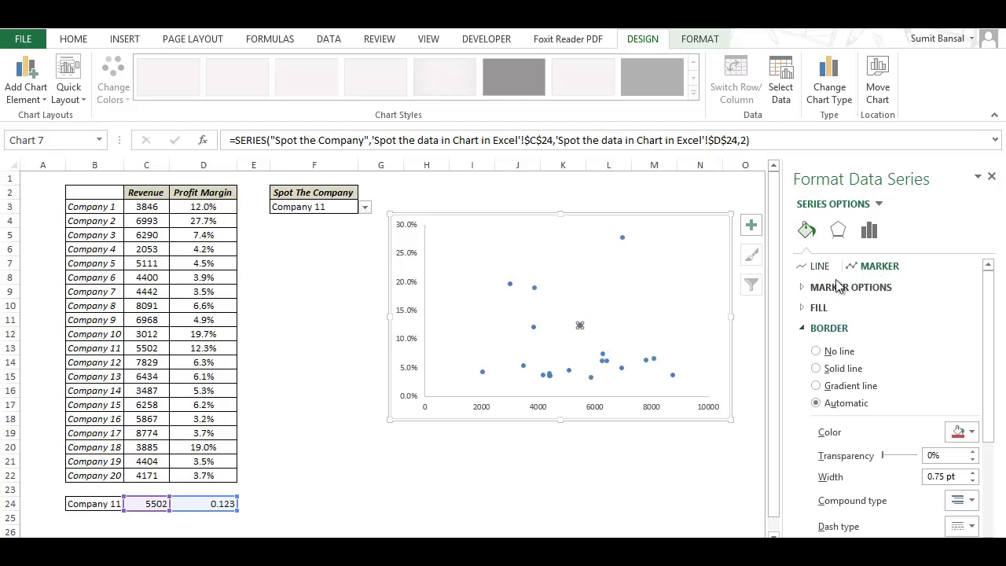
{"action": "left_click", "coordinate": [803, 287]}
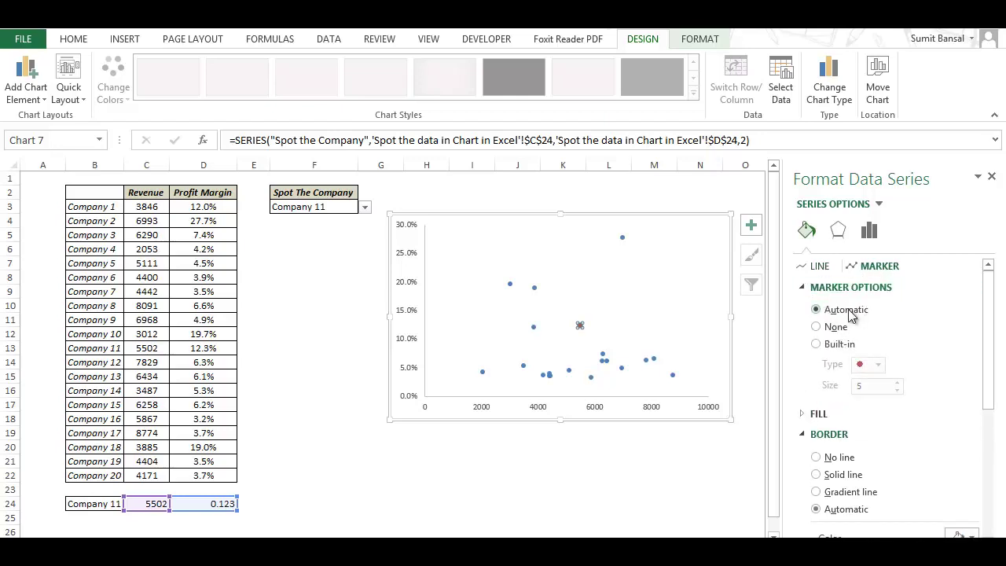
{"action": "left_click", "coordinate": [838, 351]}
{"action": "left_click", "coordinate": [878, 364]}
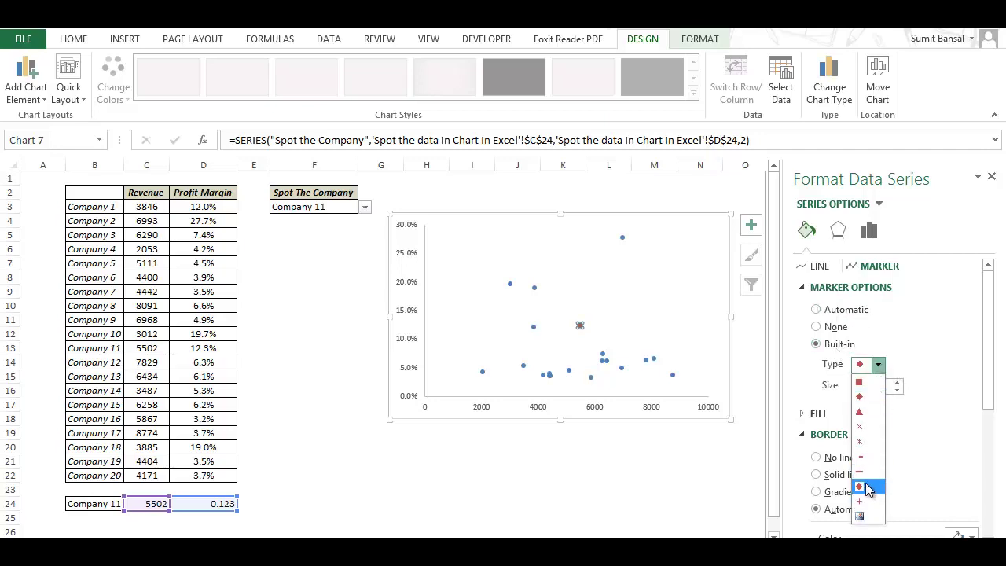
{"action": "left_click", "coordinate": [871, 494]}
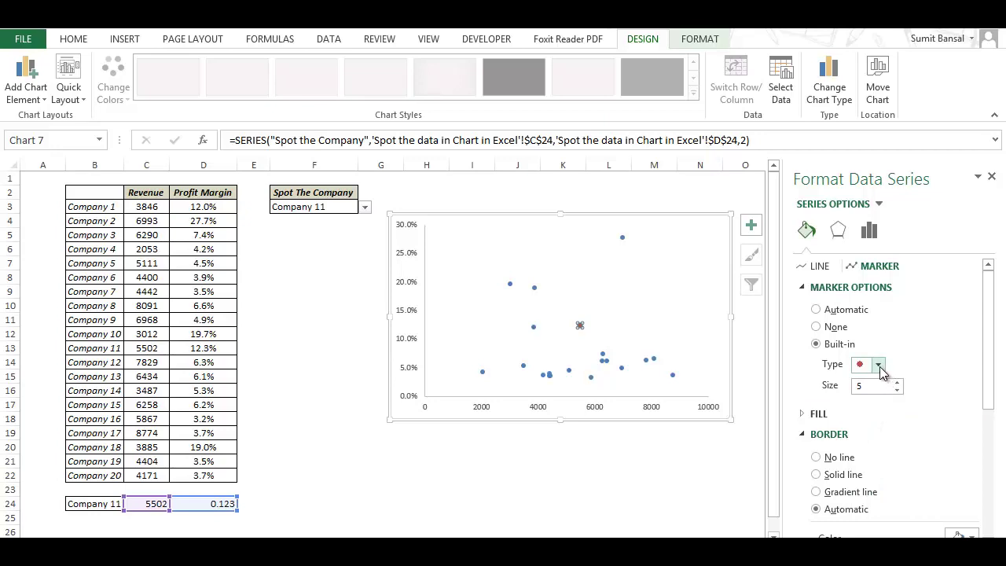
Set the circle marker's size to 11 and its fill to No fill
{"action": "left_click", "coordinate": [880, 366]}
{"action": "left_click", "coordinate": [873, 405]}
{"action": "left_click", "coordinate": [898, 382]}
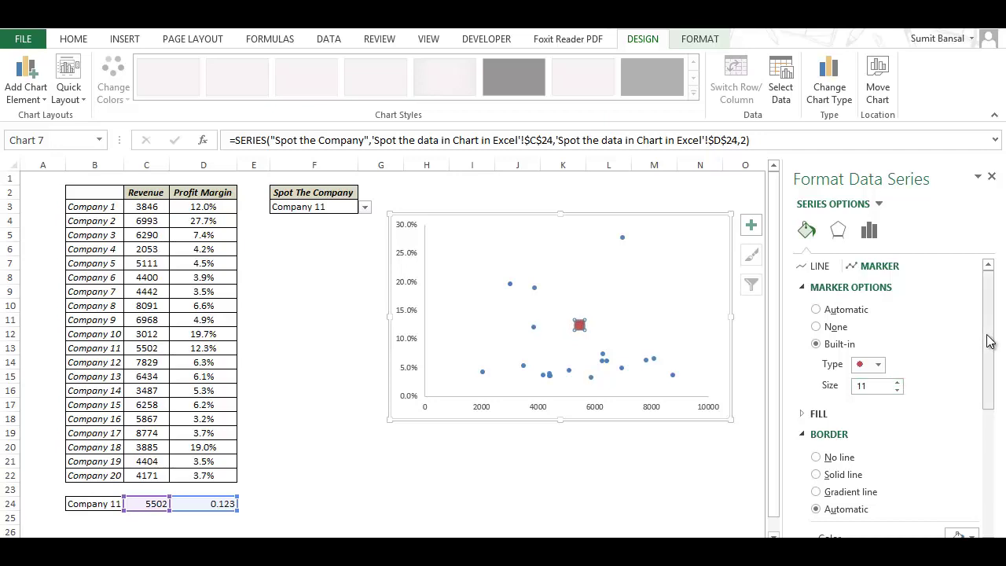
{"action": "scroll", "coordinate": [990, 341], "scroll_direction": "down", "scroll_amount": 3}
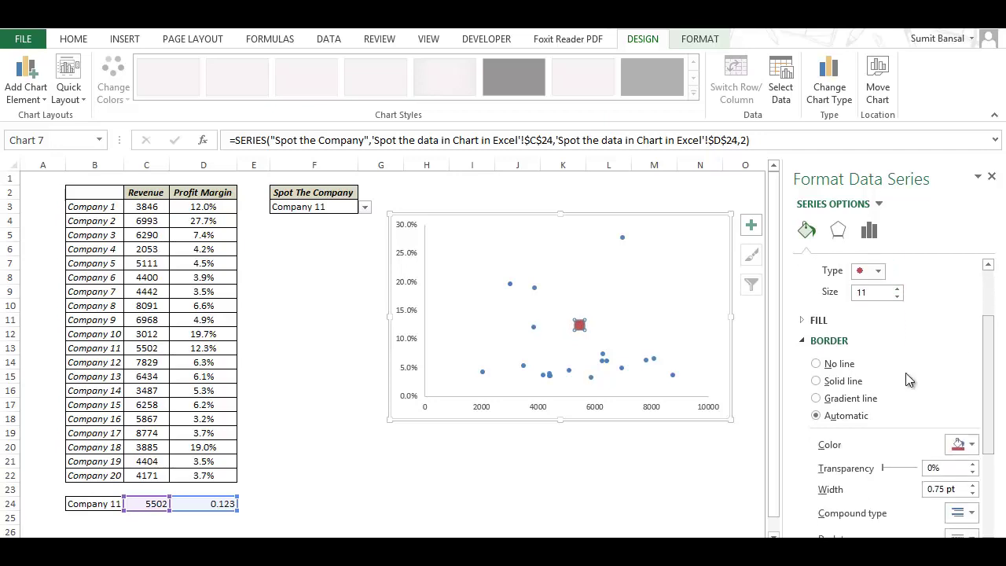
{"action": "left_click", "coordinate": [827, 327]}
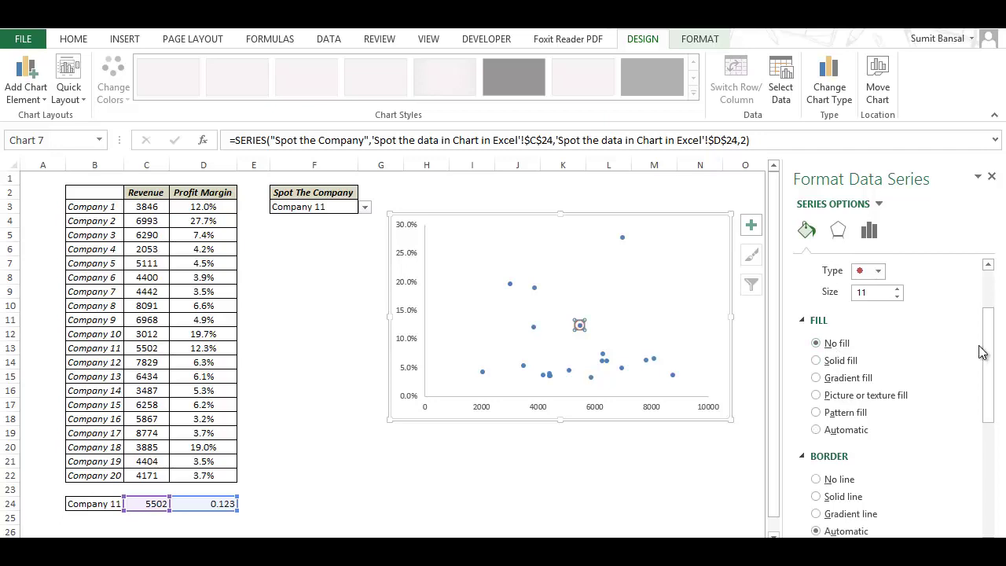
Give the marker a solid dark red border 1.5 pt wide and close the series formatting options
{"action": "scroll", "coordinate": [946, 367], "scroll_direction": "down", "scroll_amount": 2}
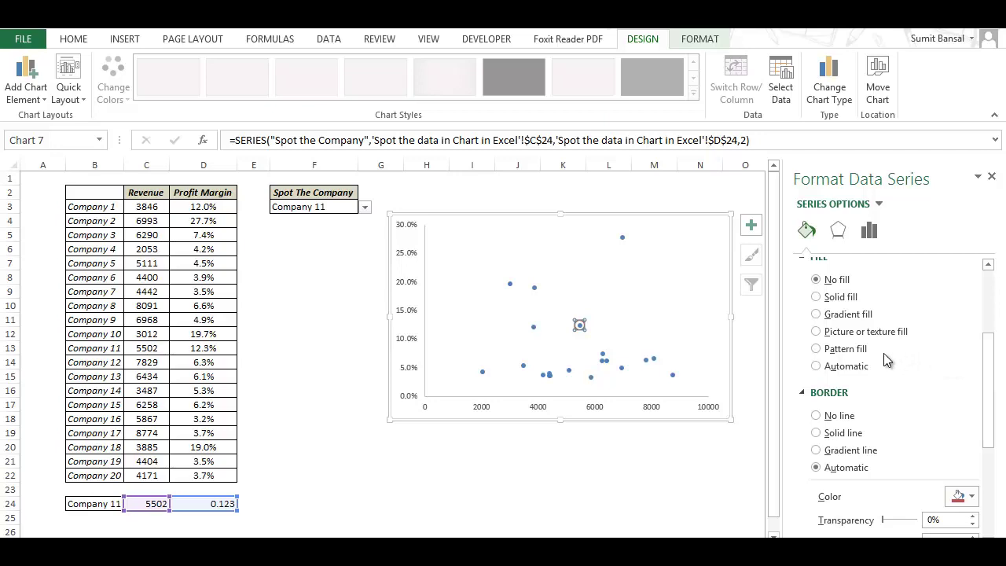
{"action": "left_click_drag", "start_coordinate": [990, 375], "coordinate": [995, 398]}
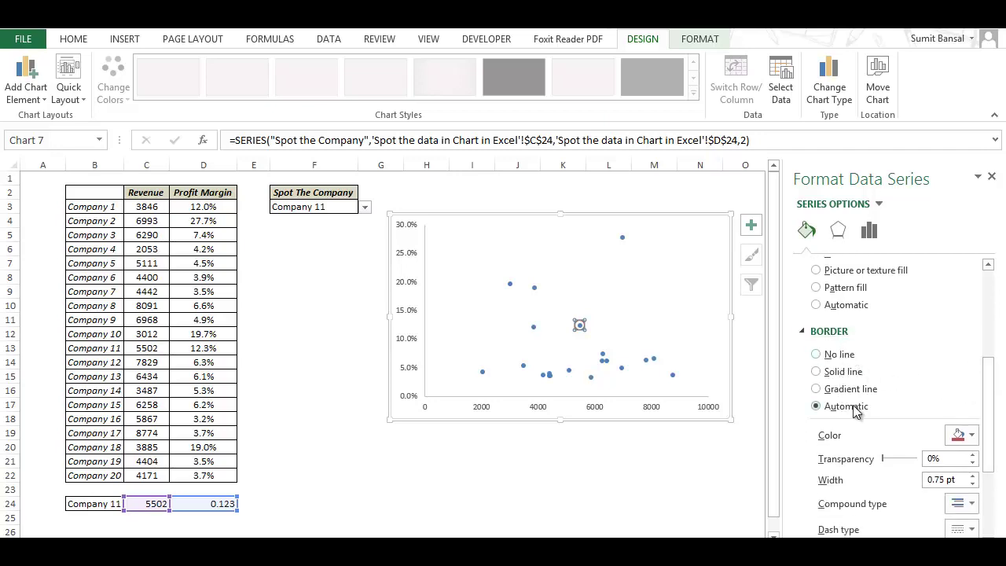
{"action": "scroll", "coordinate": [947, 401], "scroll_direction": "down", "scroll_amount": 2}
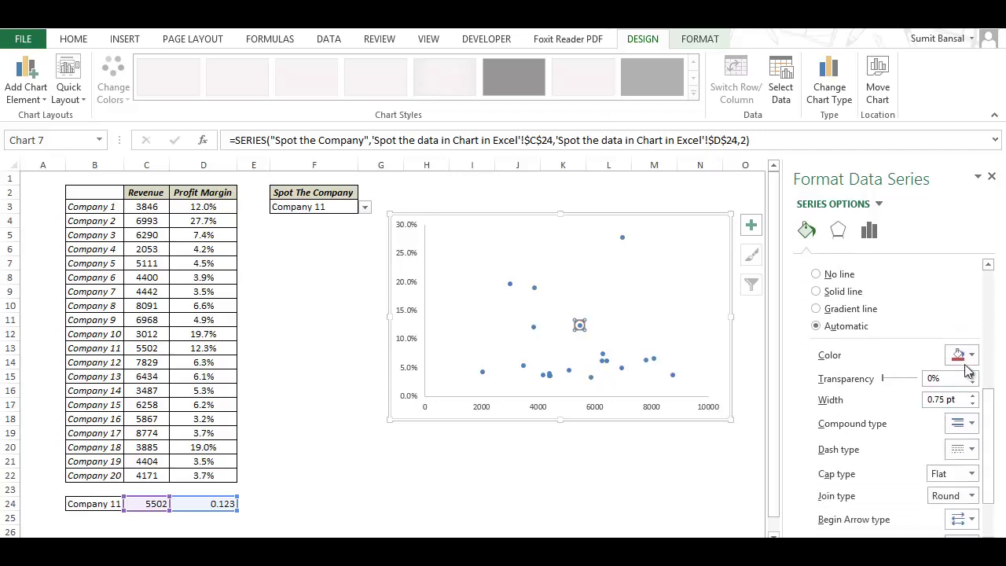
{"action": "left_click", "coordinate": [836, 294]}
{"action": "left_click", "coordinate": [968, 356]}
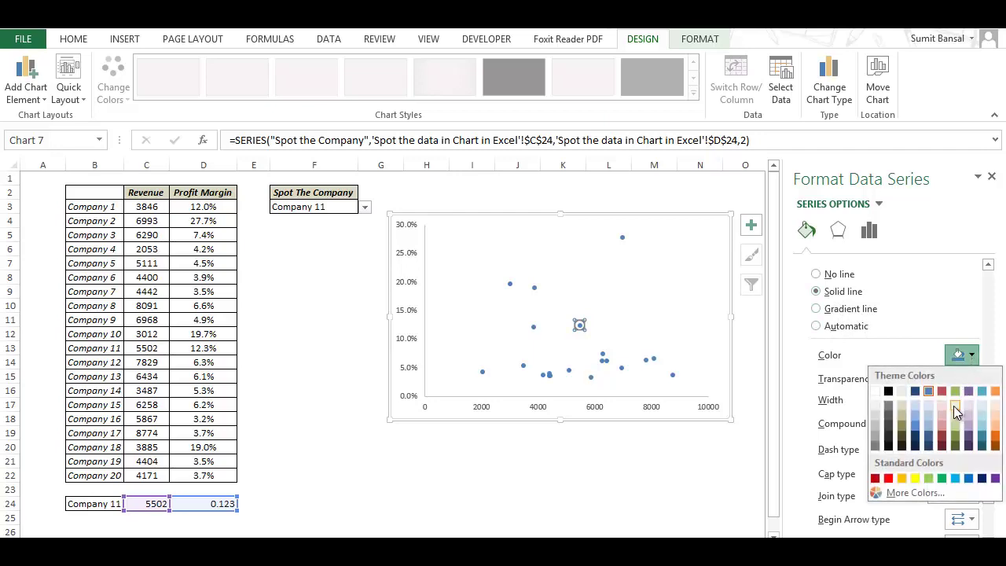
{"action": "left_click", "coordinate": [875, 477]}
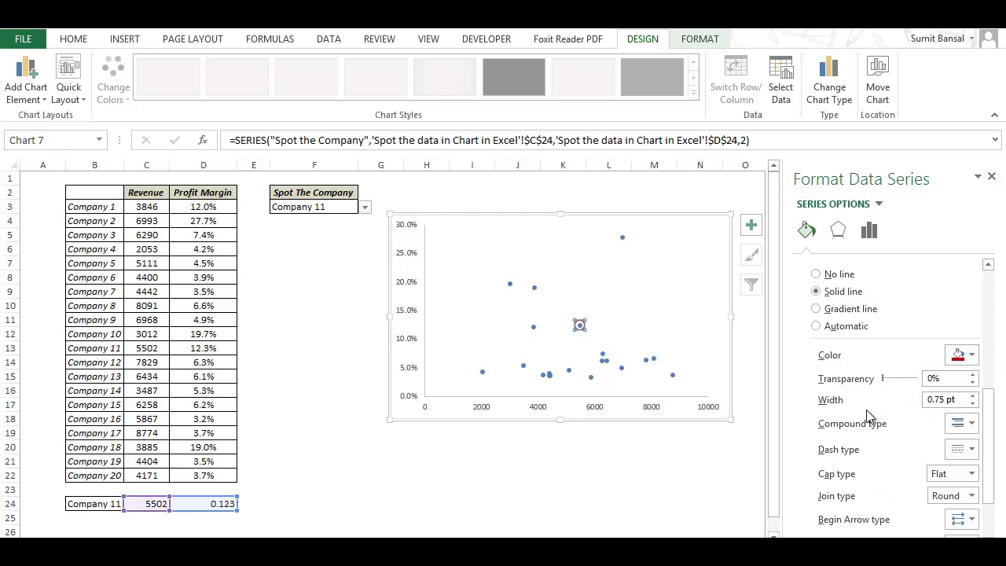
{"action": "left_click", "coordinate": [972, 396]}
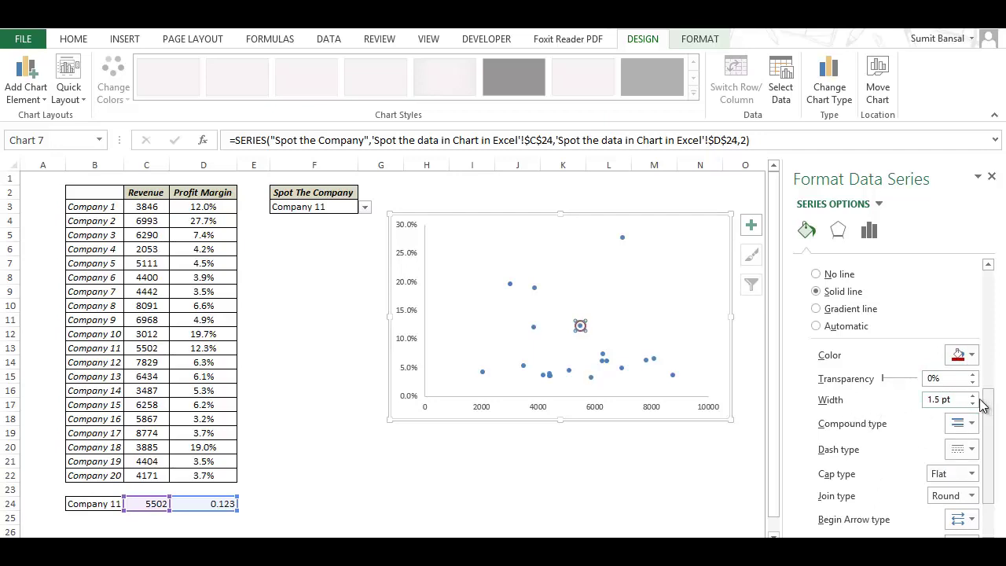
{"action": "left_click_drag", "start_coordinate": [993, 404], "coordinate": [994, 462]}
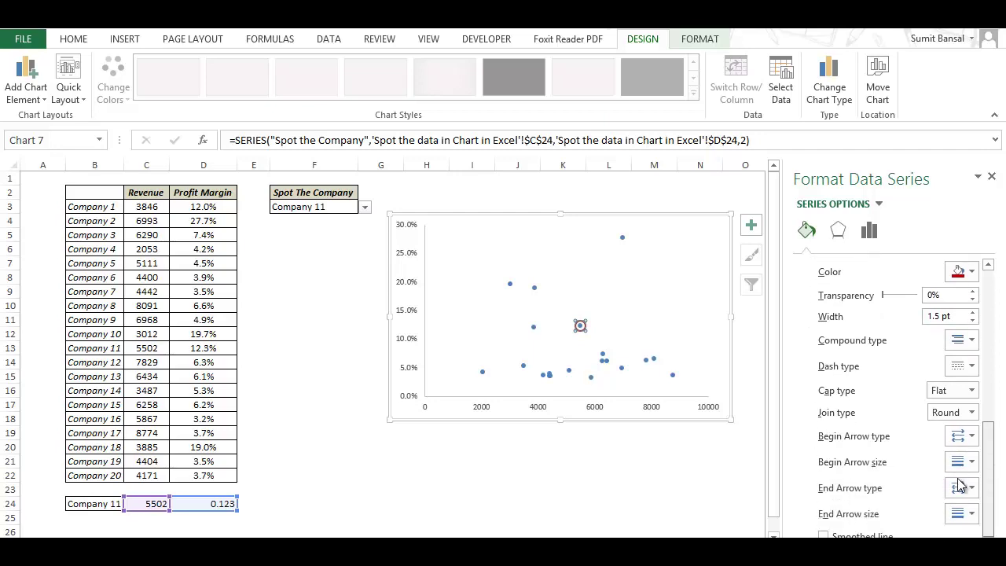
{"action": "left_click", "coordinate": [991, 178]}
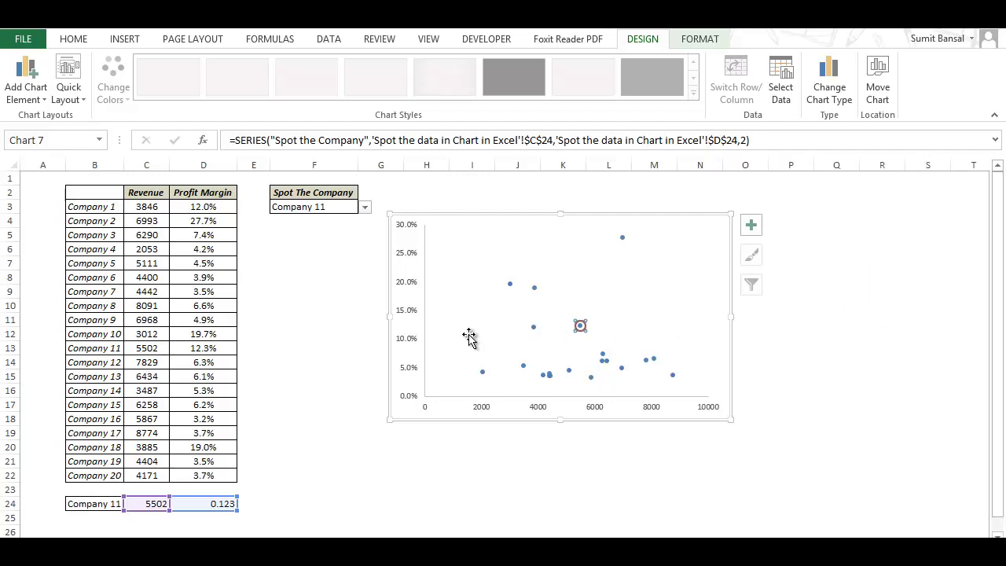
Choose Company 1 from the drop-down list in F3 and check the data point circled in the chart
{"action": "left_click", "coordinate": [336, 209]}
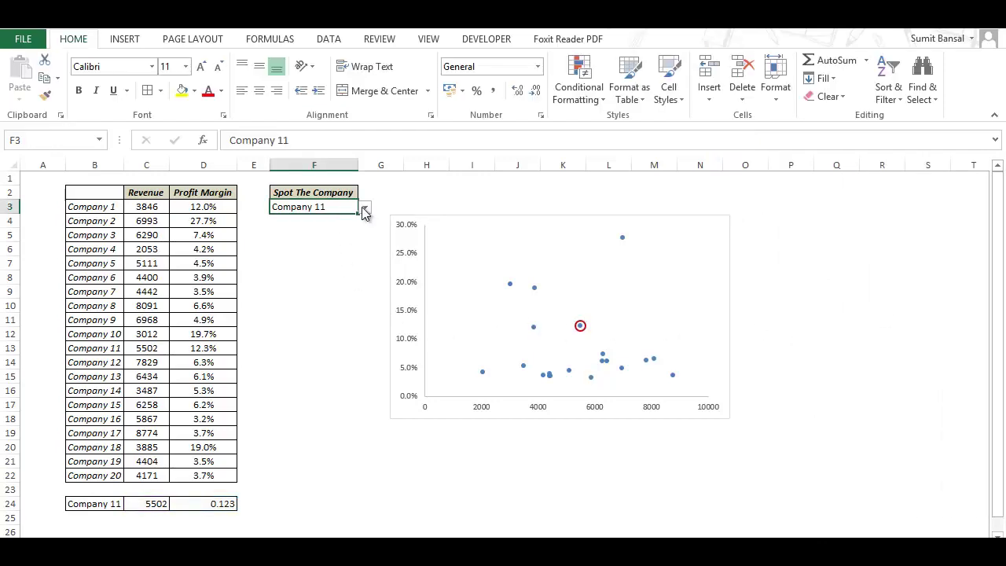
{"action": "left_click", "coordinate": [365, 207]}
{"action": "left_click_drag", "start_coordinate": [367, 258], "coordinate": [367, 225]}
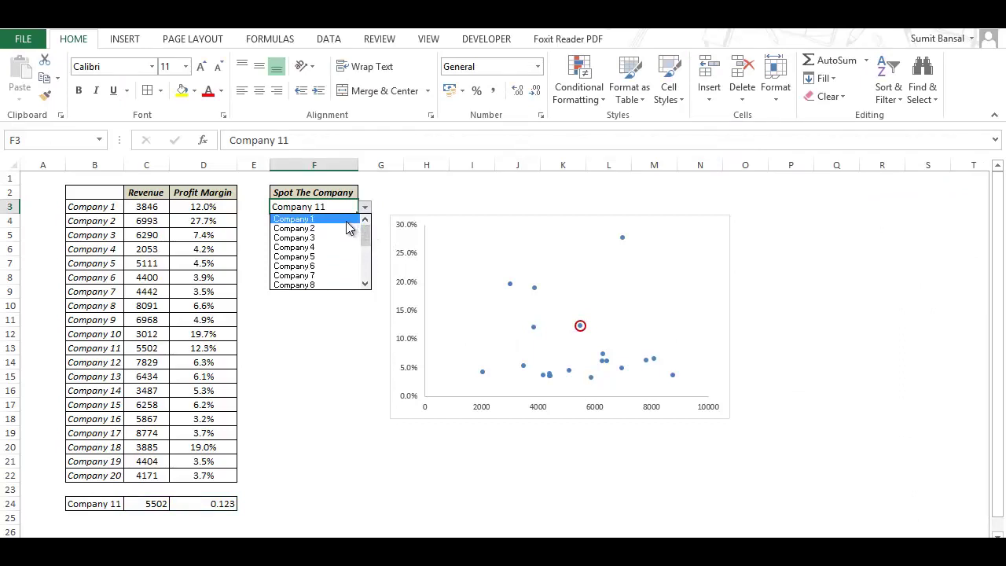
{"action": "left_click", "coordinate": [346, 221]}
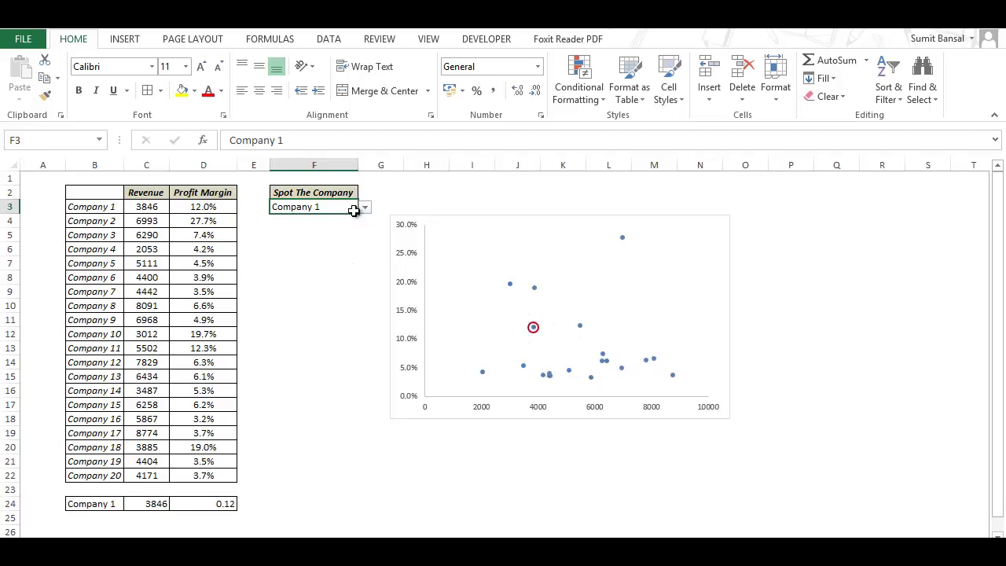
{"action": "mouse_move", "coordinate": [535, 334]}
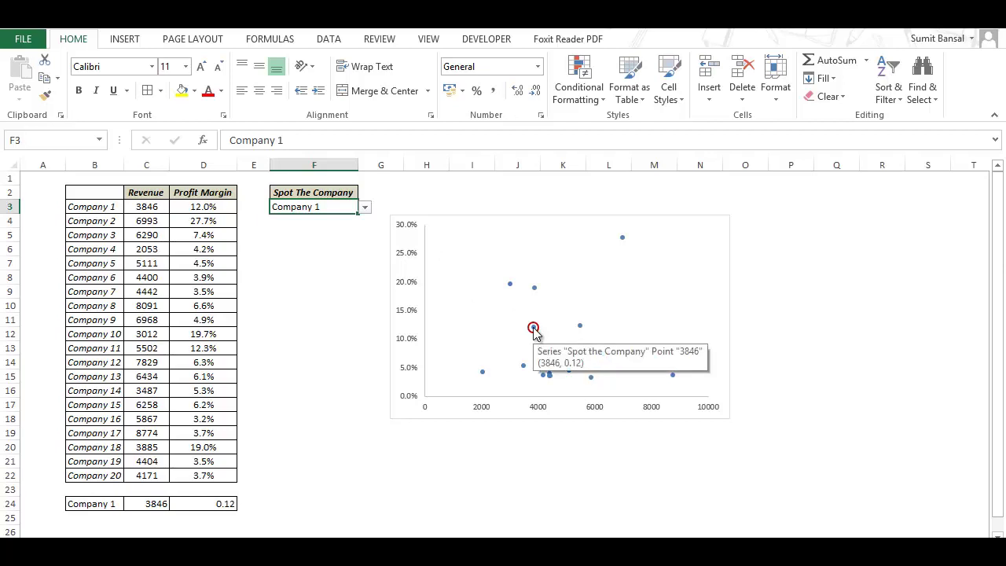
Test the chart's circle marker with Company 3 and other companies from the F3 list, ending with Company 12
{"action": "left_click", "coordinate": [364, 207]}
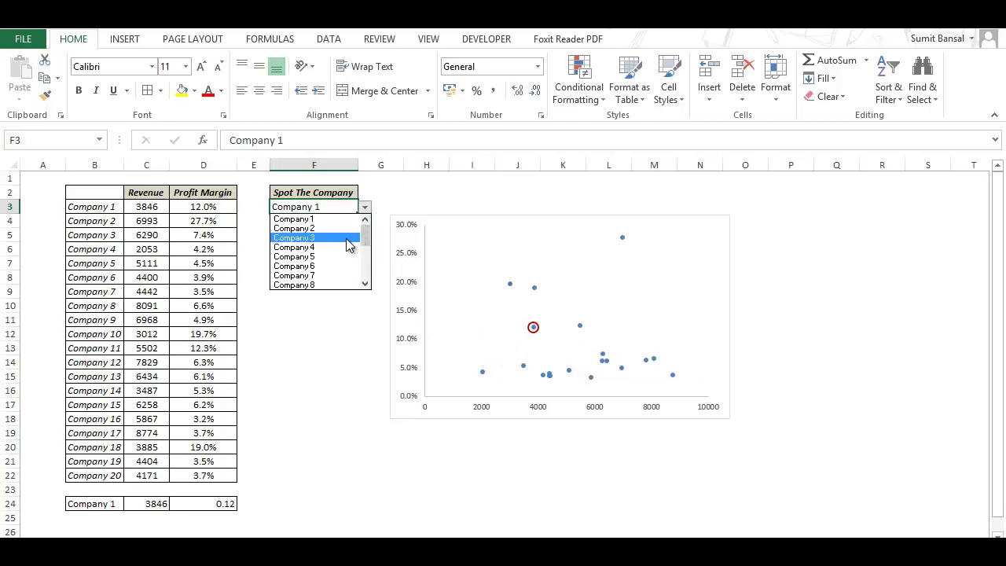
{"action": "key", "text": "Escape"}
{"action": "left_click", "coordinate": [346, 237]}
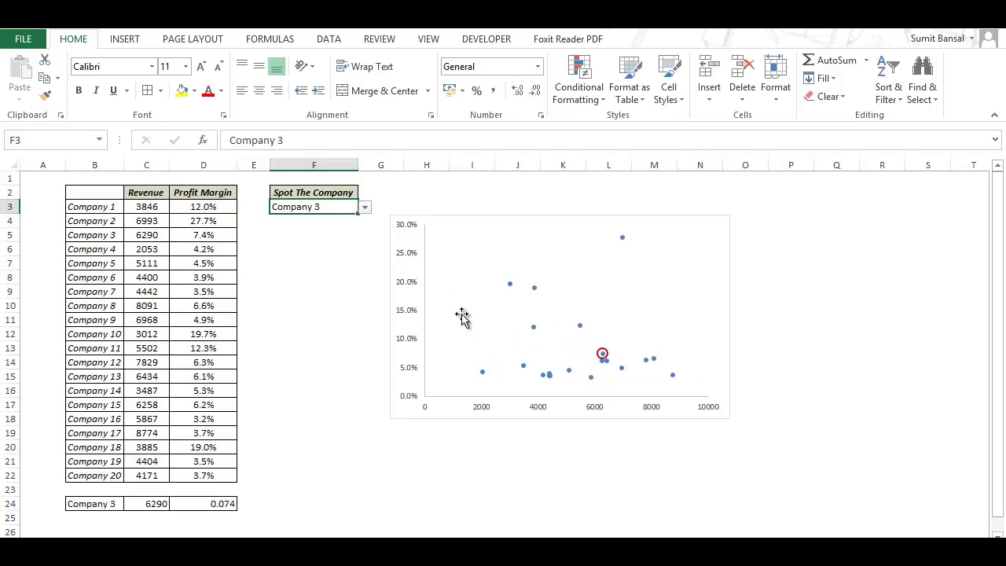
{"action": "left_click", "coordinate": [365, 206]}
{"action": "left_click", "coordinate": [352, 257]}
{"action": "left_click", "coordinate": [365, 207]}
{"action": "scroll", "coordinate": [366, 250], "scroll_direction": "down", "scroll_amount": 3}
{"action": "left_click", "coordinate": [361, 255]}
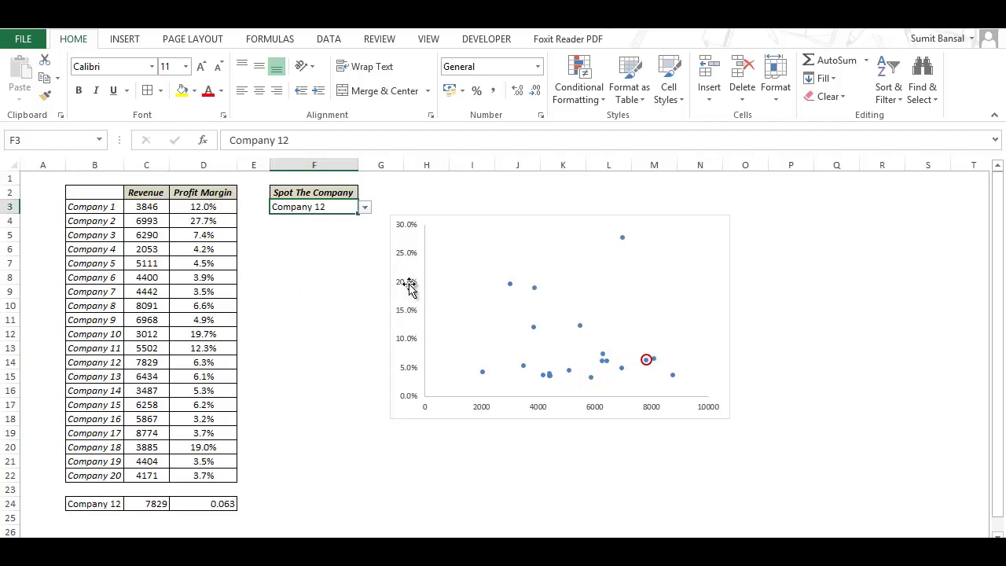